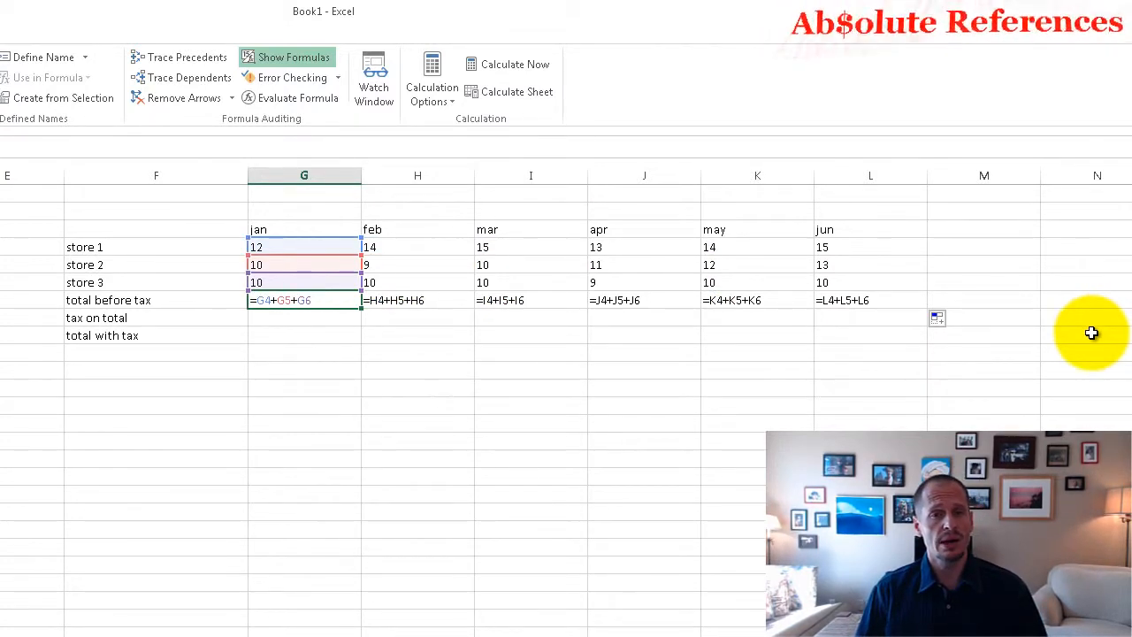
Step: Show calculated values instead of formulas and enter the label "tax rate" in cell C18
{"action": "left_click", "coordinate": [314, 57]}
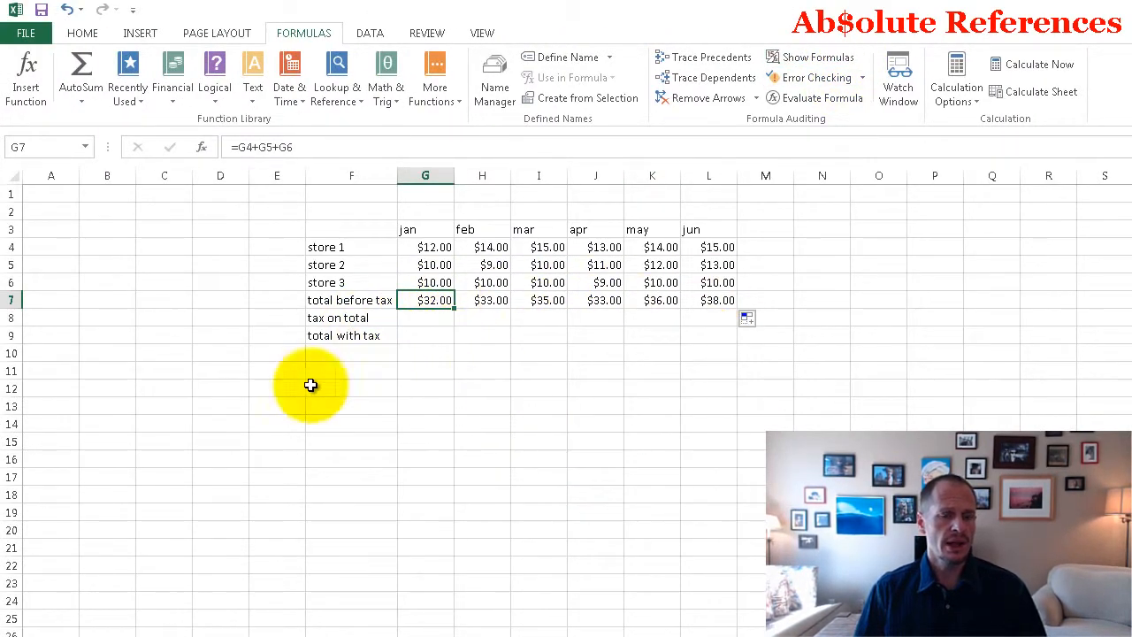
{"action": "left_click", "coordinate": [169, 501]}
{"action": "type", "text": "tax rate"}
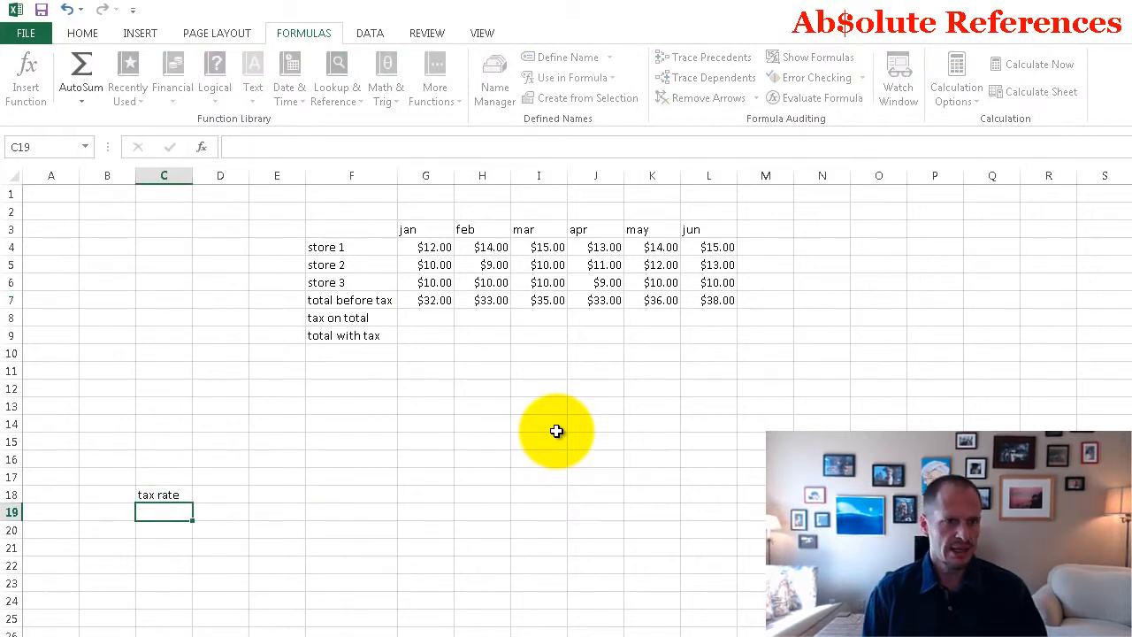
{"action": "key", "text": "Up"}
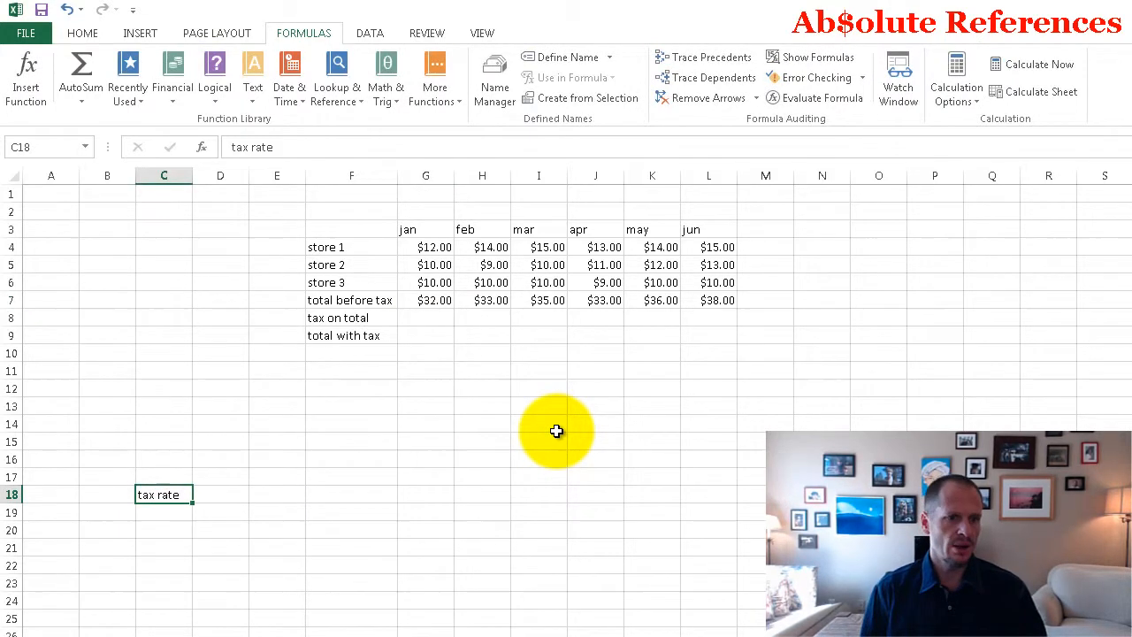
Step: Format cell D18 as Percentage with 2 decimal places and enter 8% as the tax rate
{"action": "key", "text": "Right"}
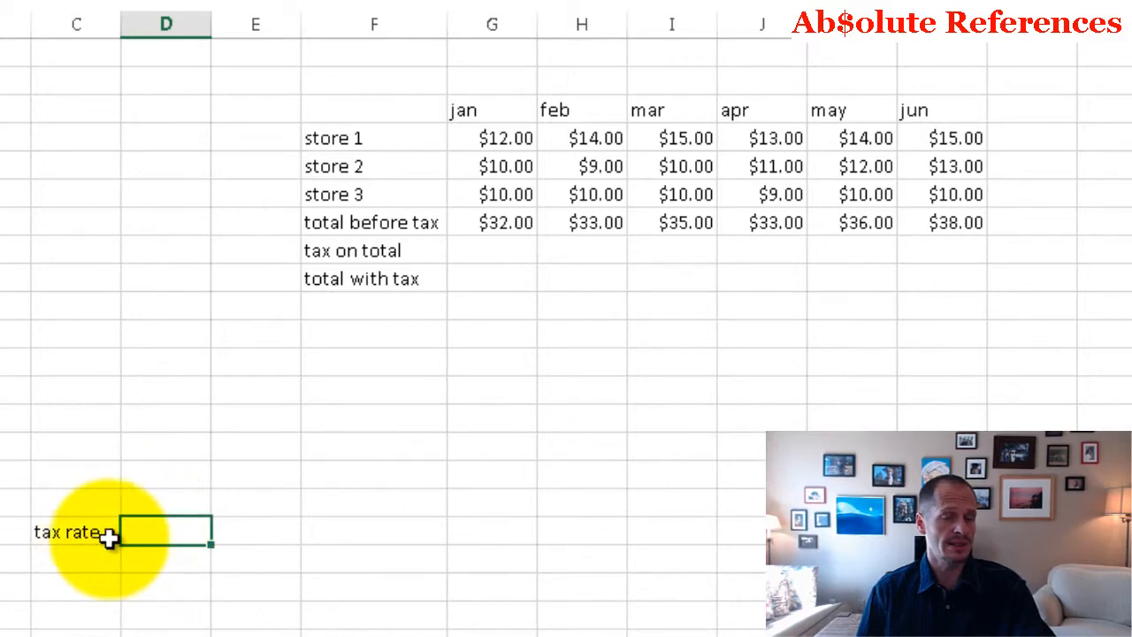
{"action": "right_click", "coordinate": [160, 532]}
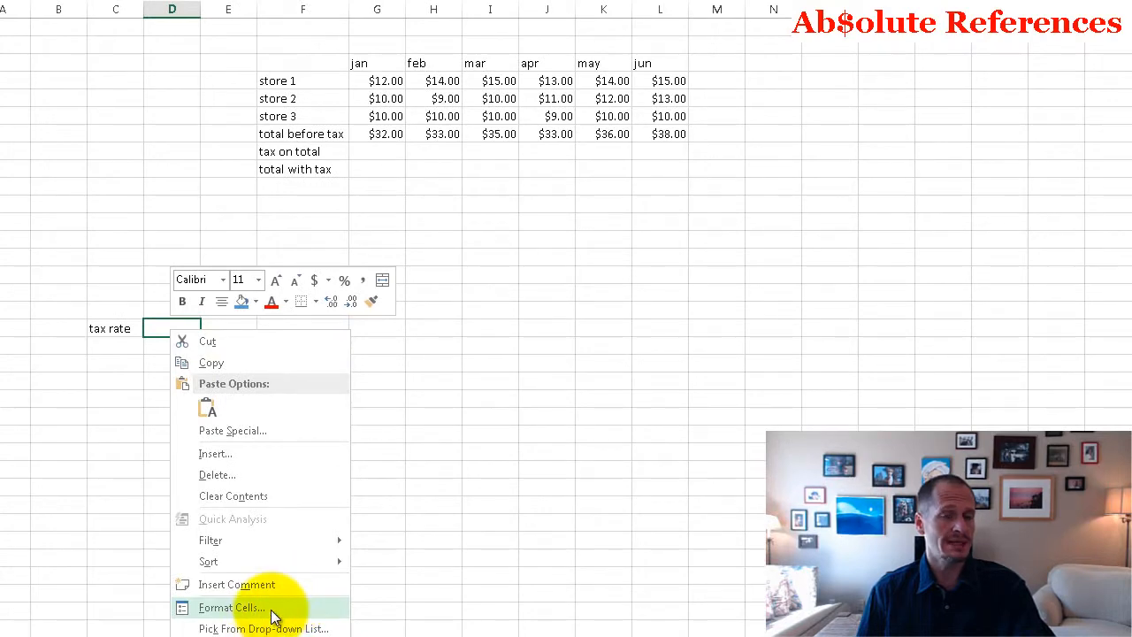
{"action": "left_click", "coordinate": [265, 609]}
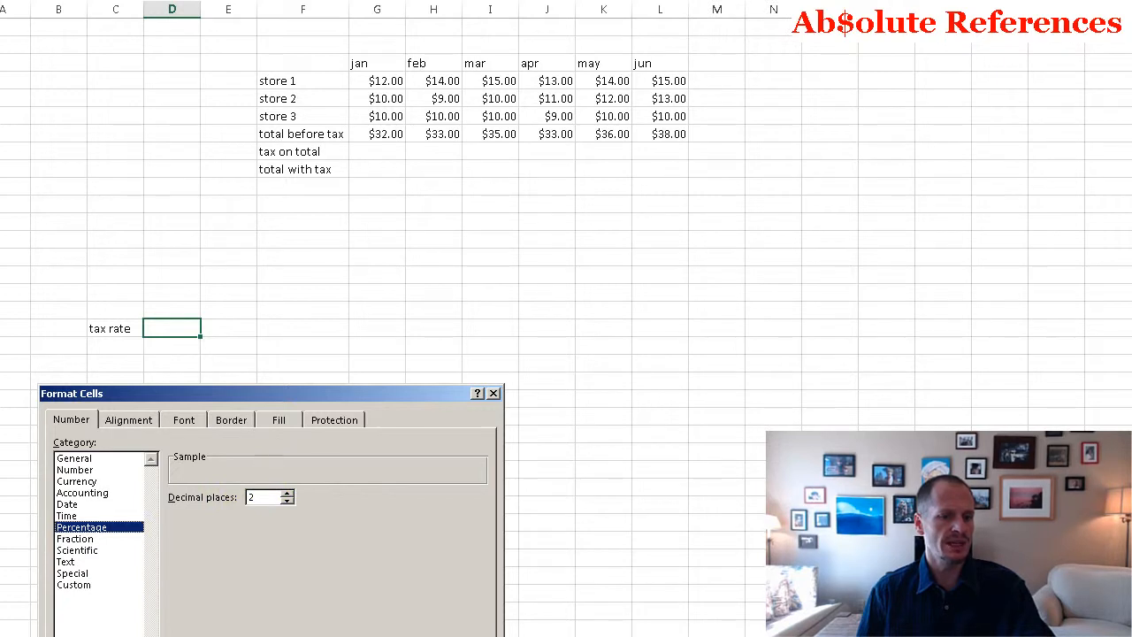
{"action": "key", "text": "Return"}
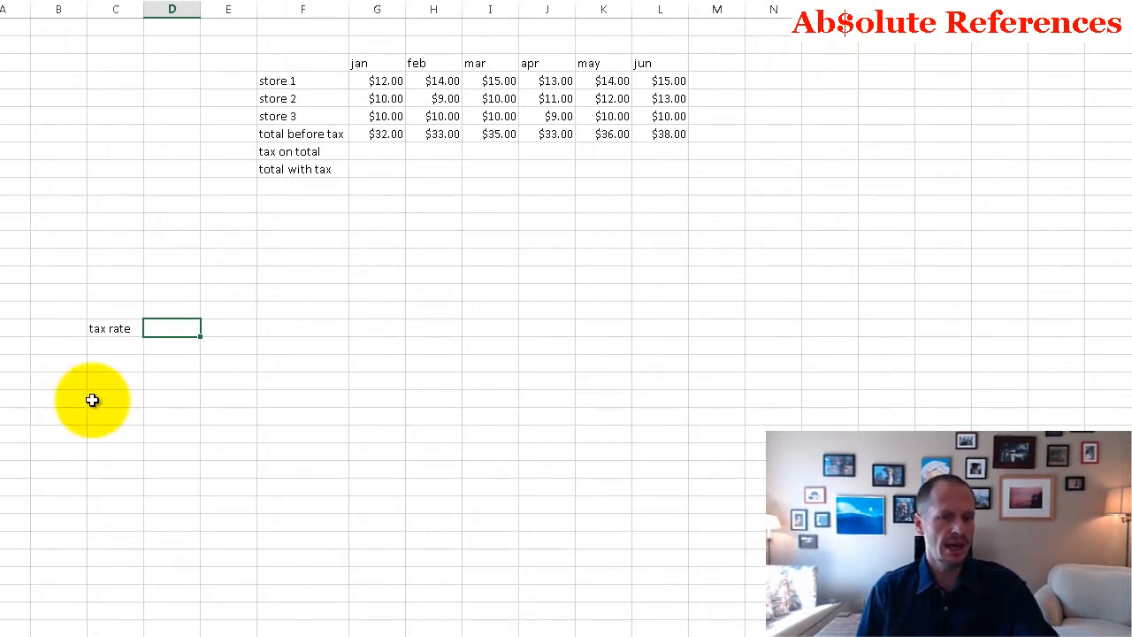
{"action": "left_click", "coordinate": [93, 397]}
{"action": "left_click", "coordinate": [182, 329]}
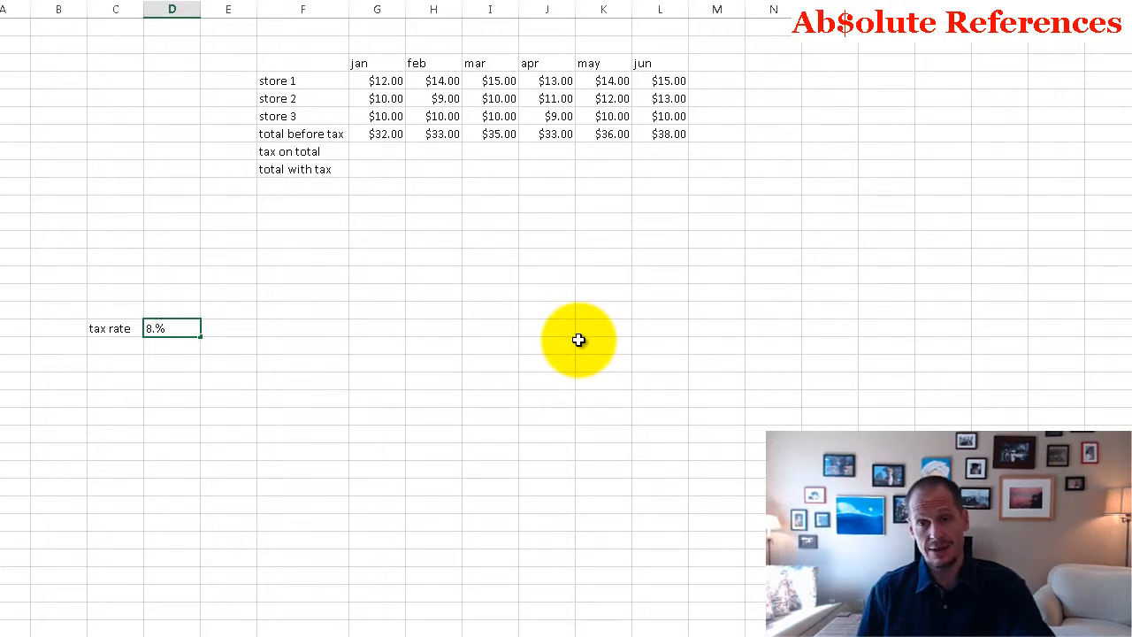
Step: Calculate seven eighths as a decimal with a multiplication formula in an empty scratch cell below the tax rate
{"action": "left_click", "coordinate": [283, 413]}
{"action": "type", "text": "7"}
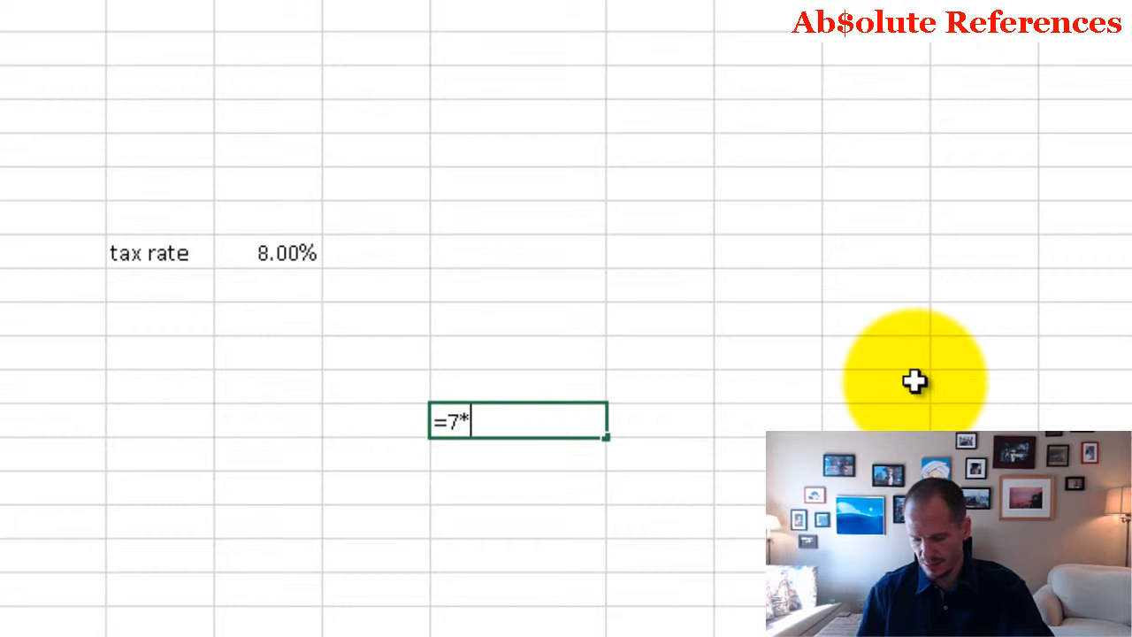
{"action": "type", "text": "*.12"}
{"action": "key", "text": "Return"}
Step: Set the tax rate in D18 to 8.875% and clear the scratch calculation
{"action": "left_click", "coordinate": [283, 253]}
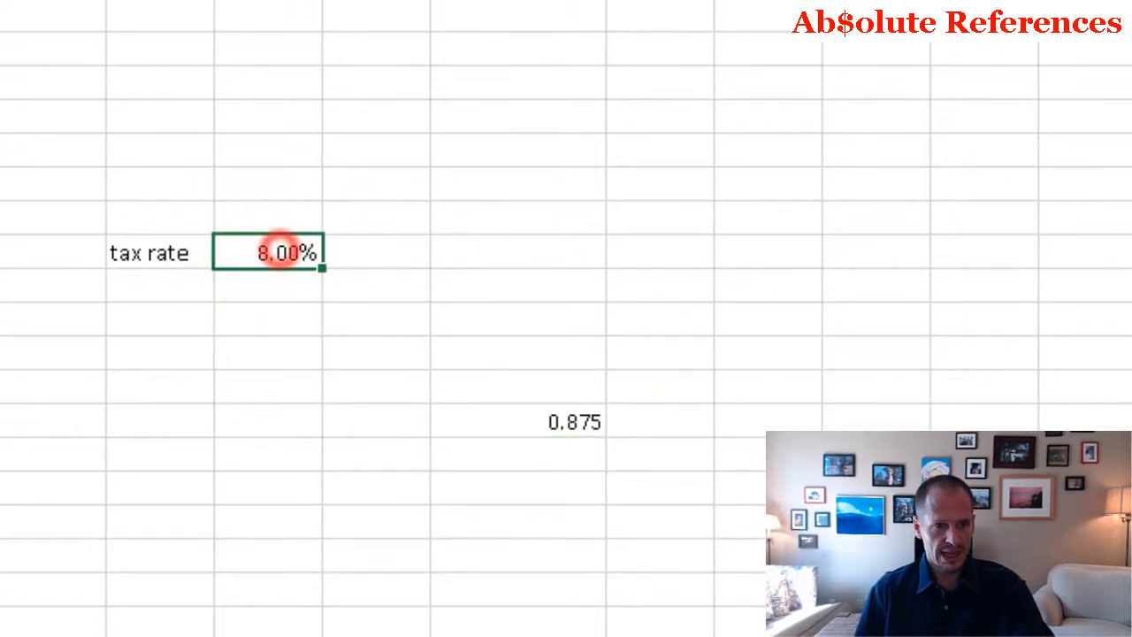
{"action": "key", "text": "Return"}
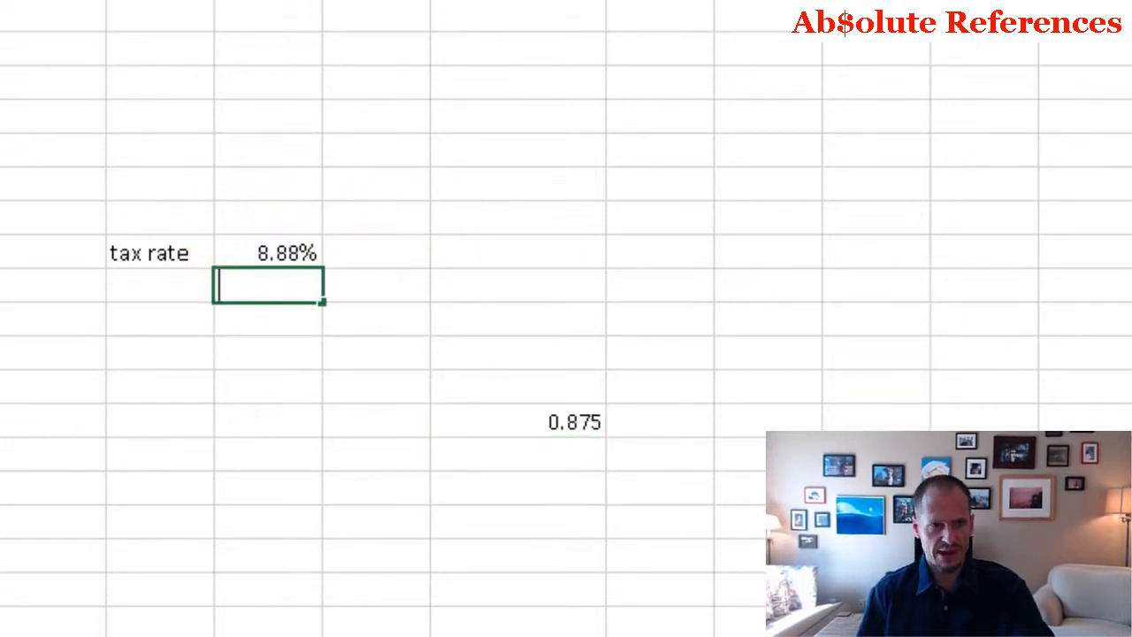
{"action": "type", "text": "3"}
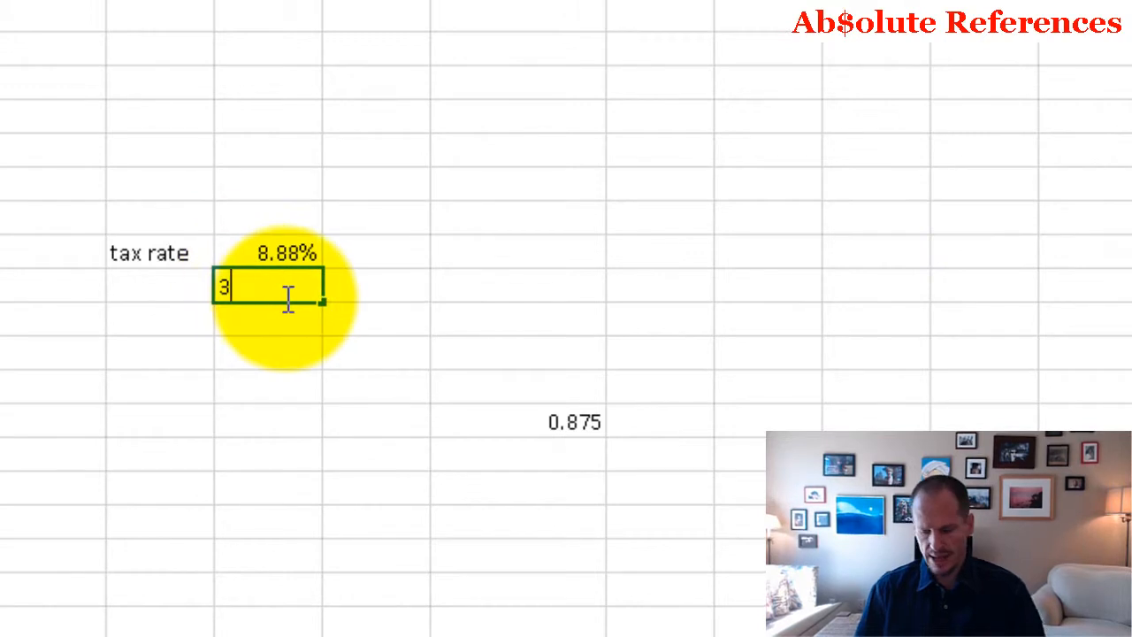
{"action": "key", "text": "Escape"}
{"action": "left_click", "coordinate": [446, 430]}
{"action": "left_click", "coordinate": [340, 449]}
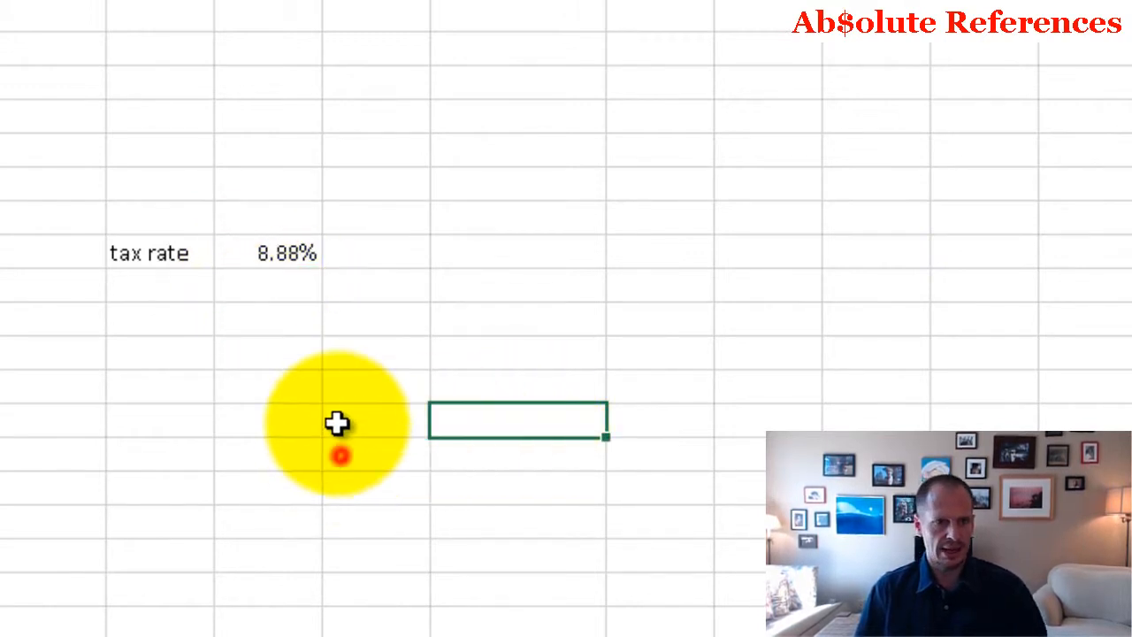
Step: Change the percentage format of the tax rate cell D18 to 3 decimal places
{"action": "left_click", "coordinate": [293, 257]}
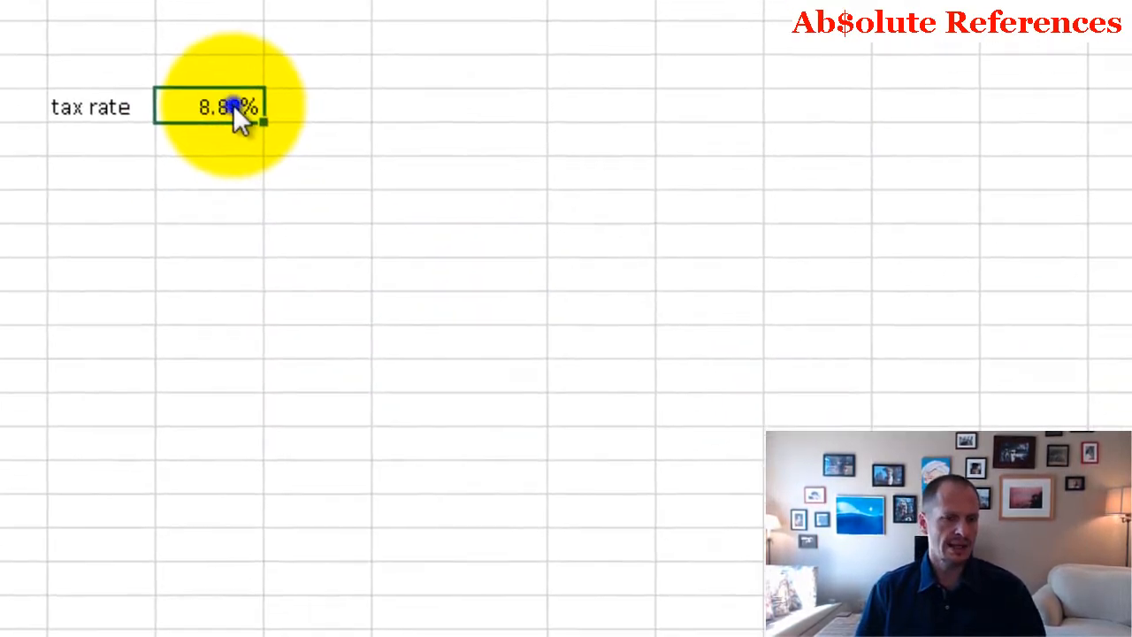
{"action": "right_click", "coordinate": [232, 105]}
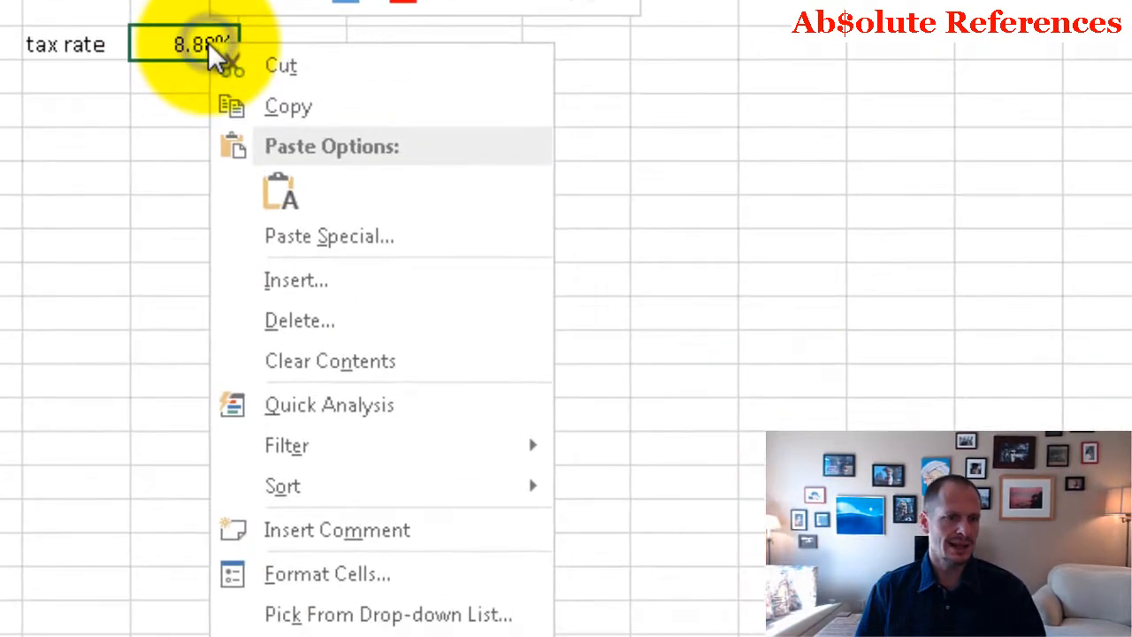
{"action": "left_click", "coordinate": [422, 536]}
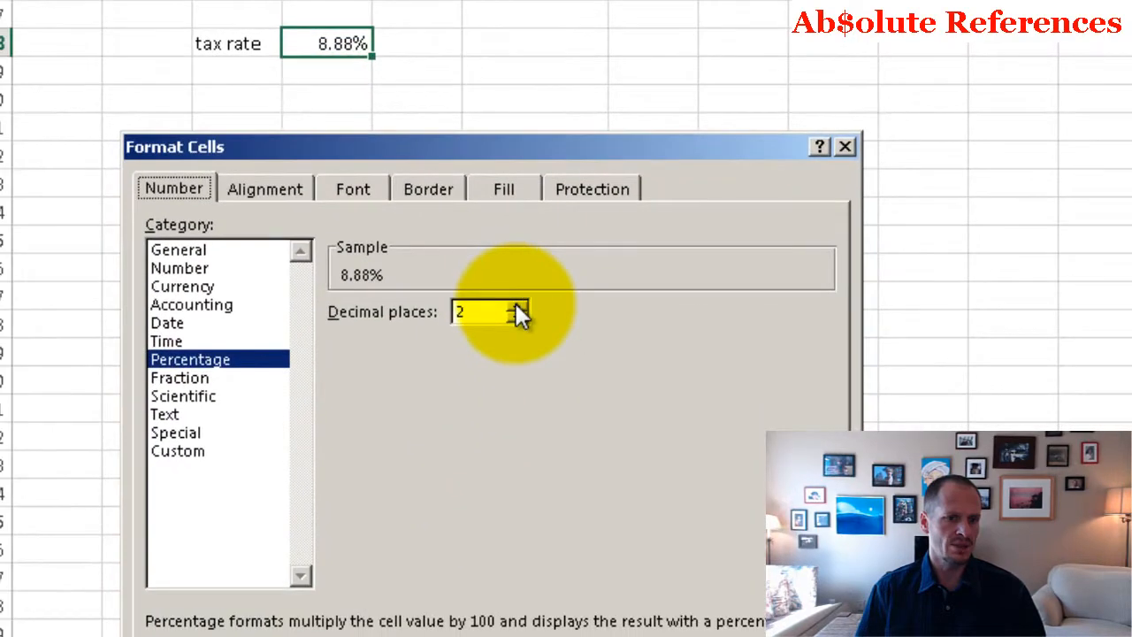
{"action": "left_click", "coordinate": [507, 312]}
{"action": "key", "text": "Return"}
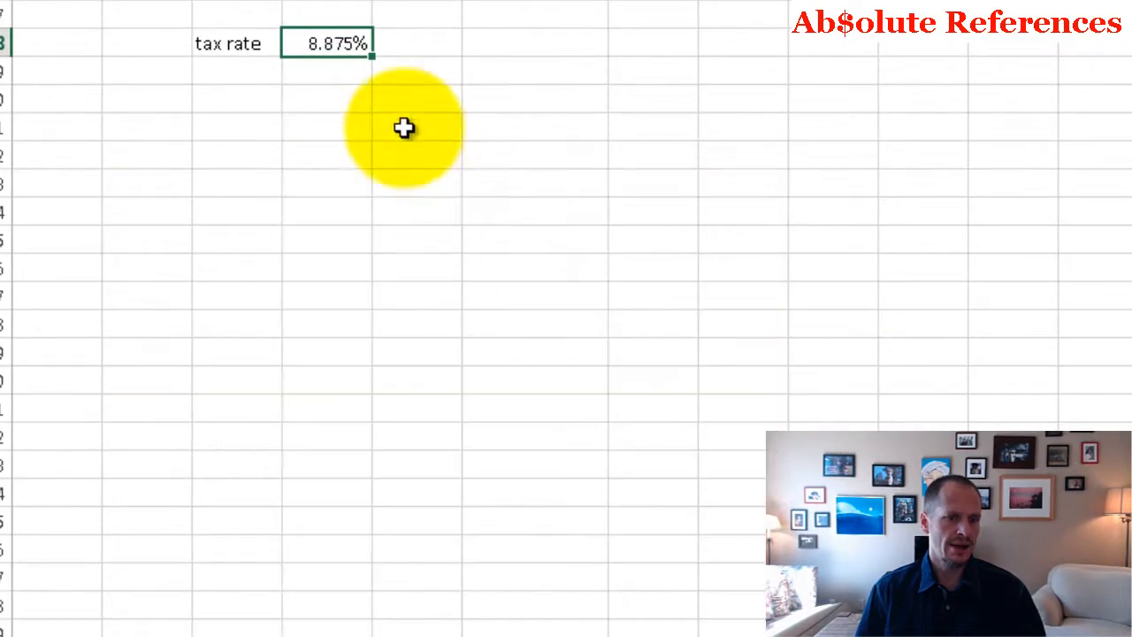
{"action": "left_click", "coordinate": [521, 156]}
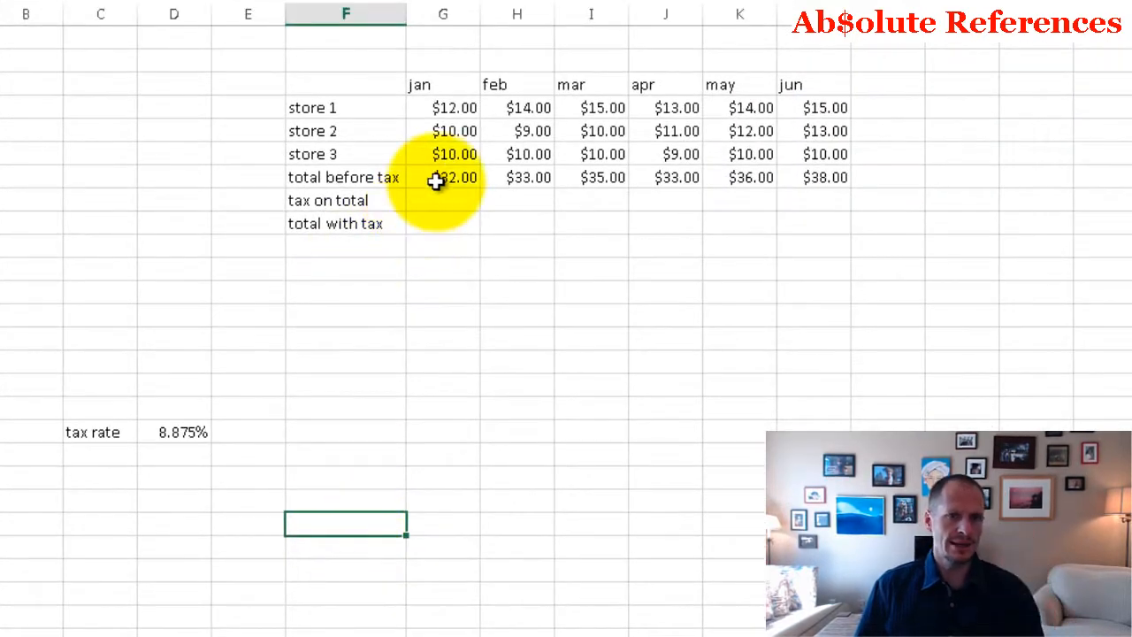
Step: Go through the monthly totals before tax in row 7
{"action": "left_click", "coordinate": [435, 179]}
{"action": "left_click", "coordinate": [513, 178]}
{"action": "left_click", "coordinate": [592, 178]}
{"action": "left_click", "coordinate": [687, 178]}
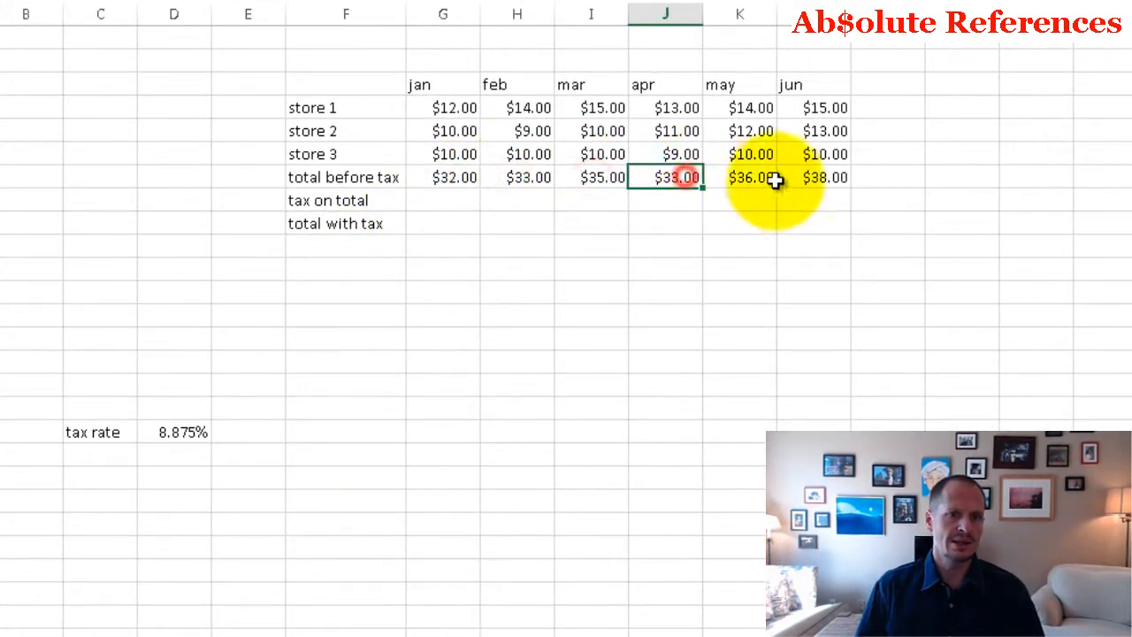
{"action": "left_click", "coordinate": [818, 176]}
{"action": "left_click", "coordinate": [463, 177]}
Step: Enter the formula =G7*D18 in G8 to calculate January's tax on total
{"action": "left_click", "coordinate": [470, 202]}
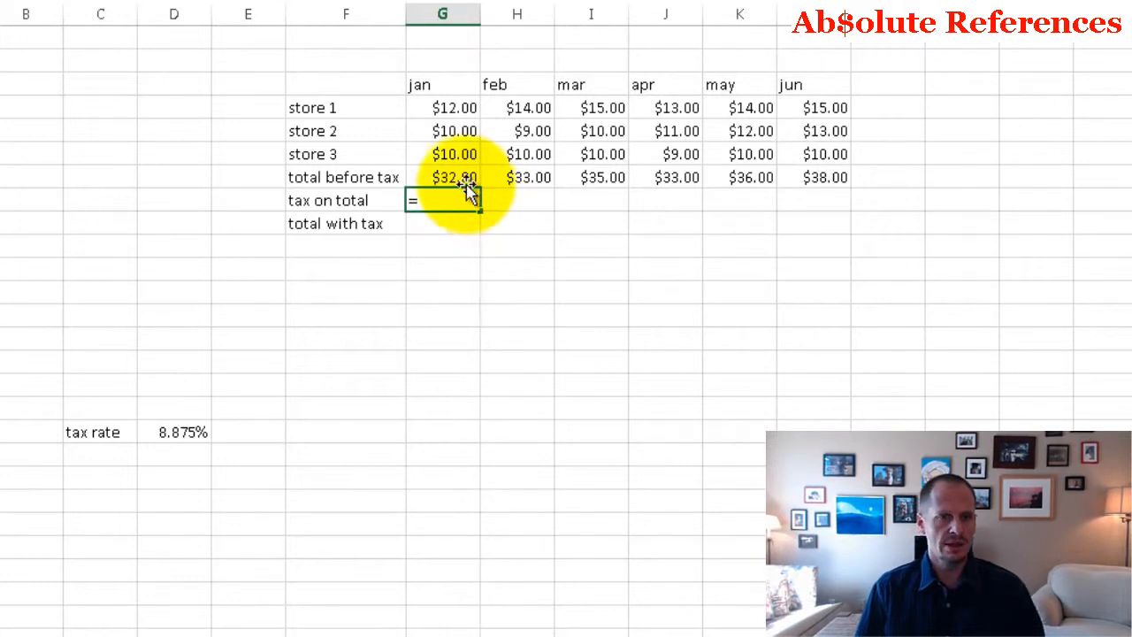
{"action": "left_click", "coordinate": [461, 178]}
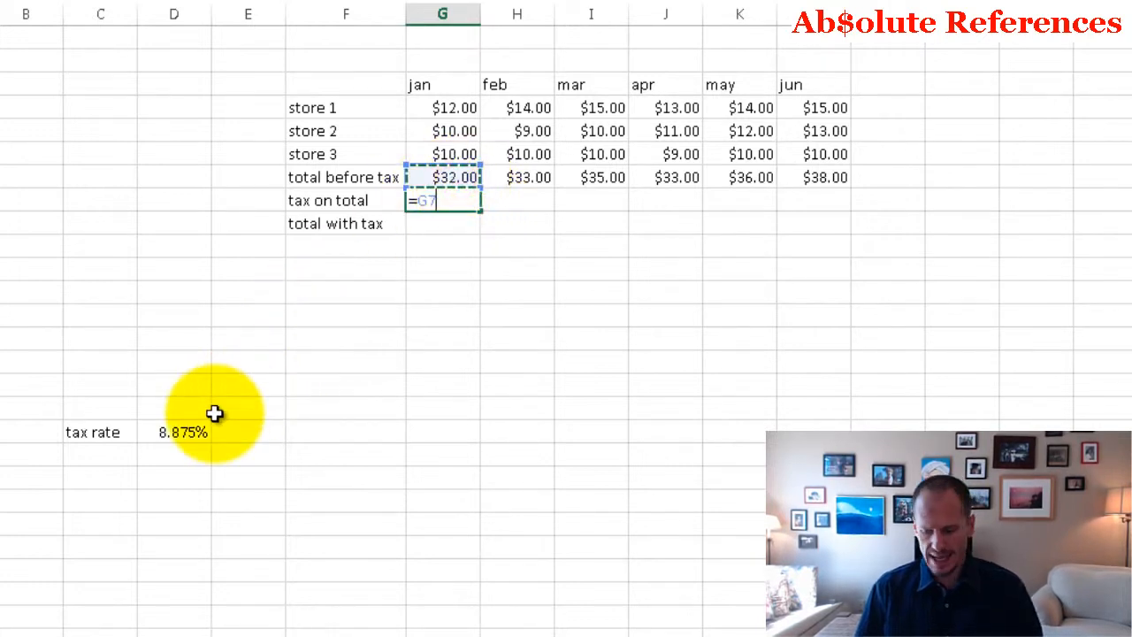
{"action": "type", "text": "*"}
{"action": "left_click", "coordinate": [183, 433]}
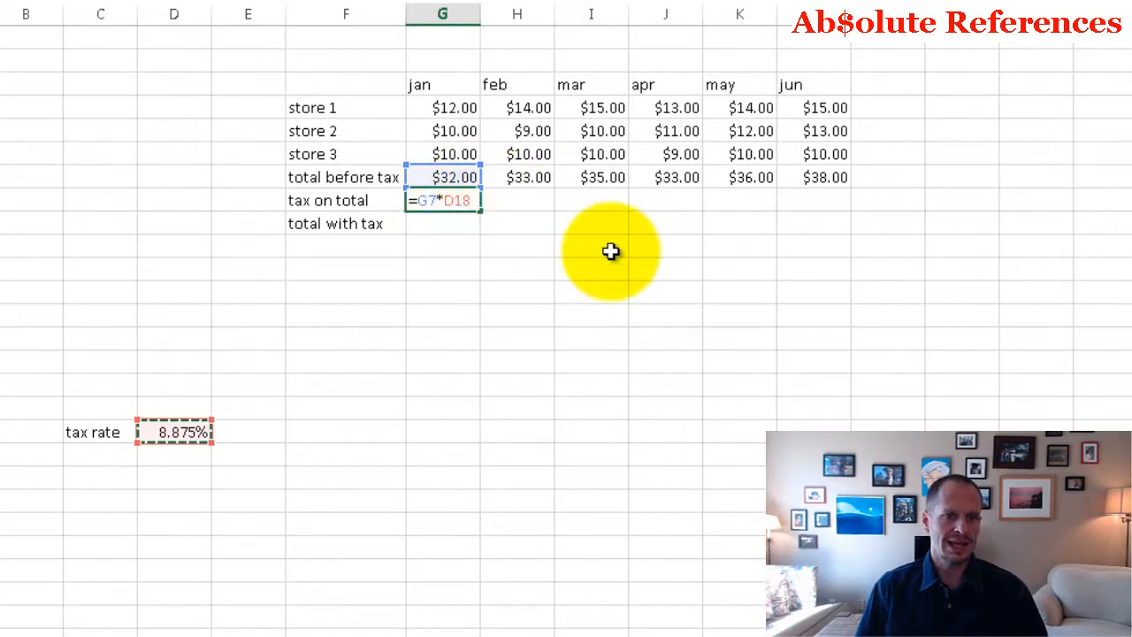
{"action": "key", "text": "Return"}
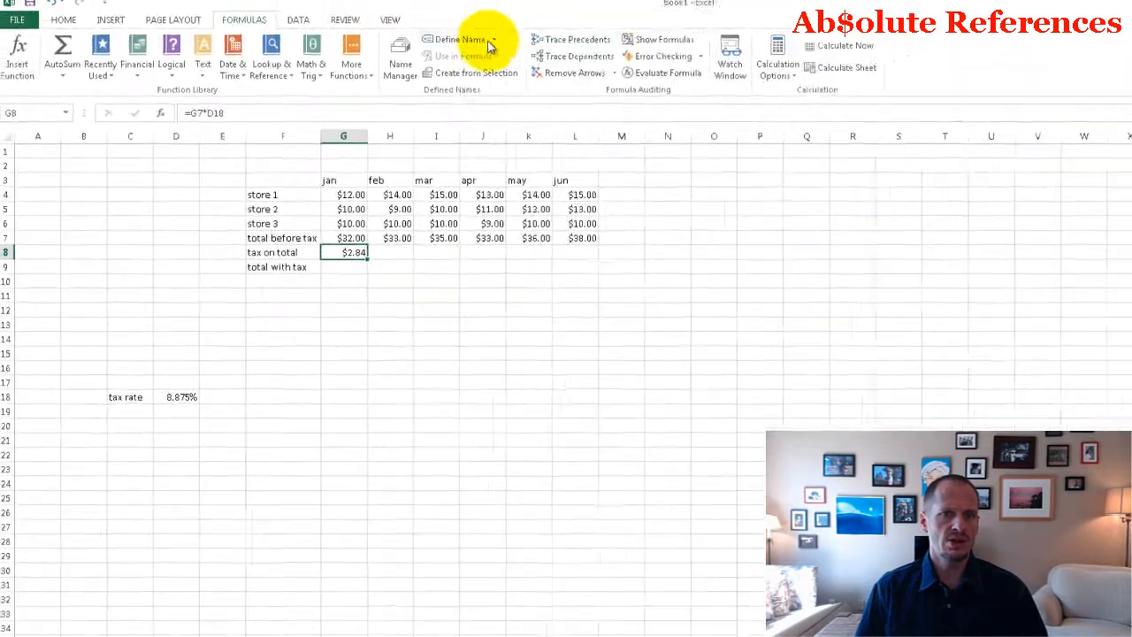
Step: Display formulas in the sheet and copy the January tax formula from G8 across H8:L8
{"action": "left_click", "coordinate": [644, 47]}
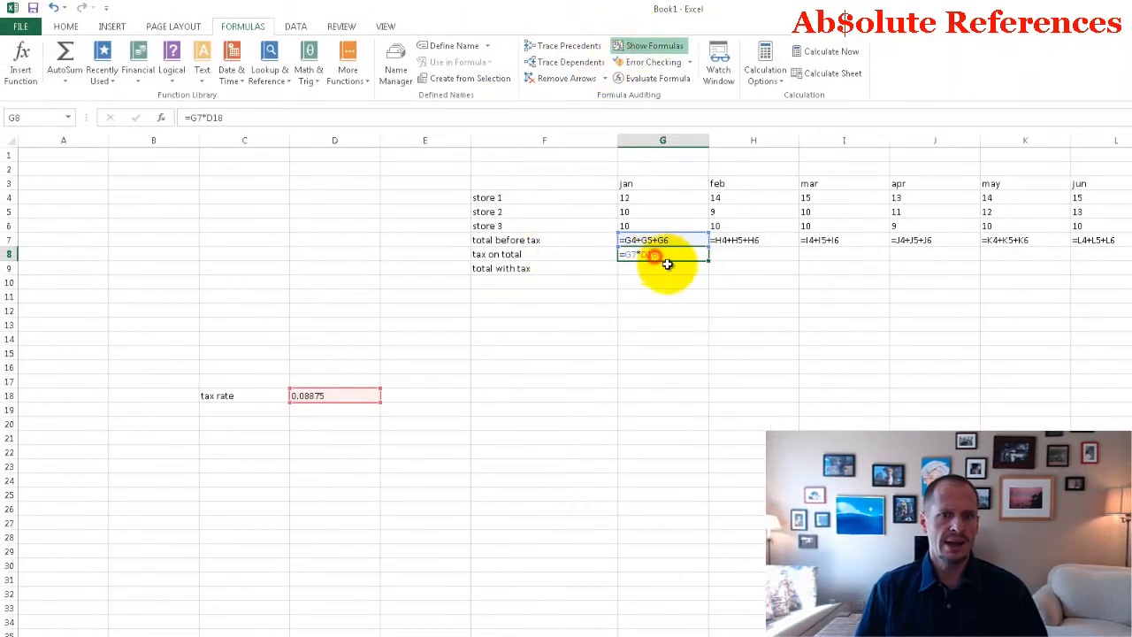
{"action": "left_click_drag", "start_coordinate": [719, 255], "coordinate": [1086, 252]}
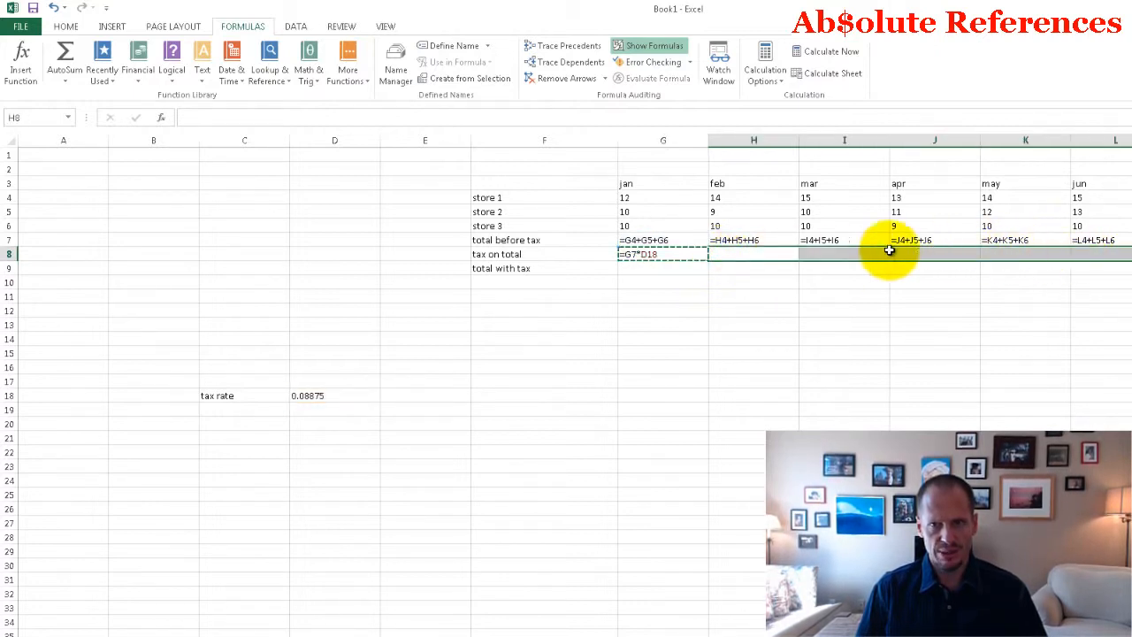
{"action": "type", "text": "=H7*E18\t=I7*F18\t=J7*G18\t=K7*H18\t=L7*I18"}
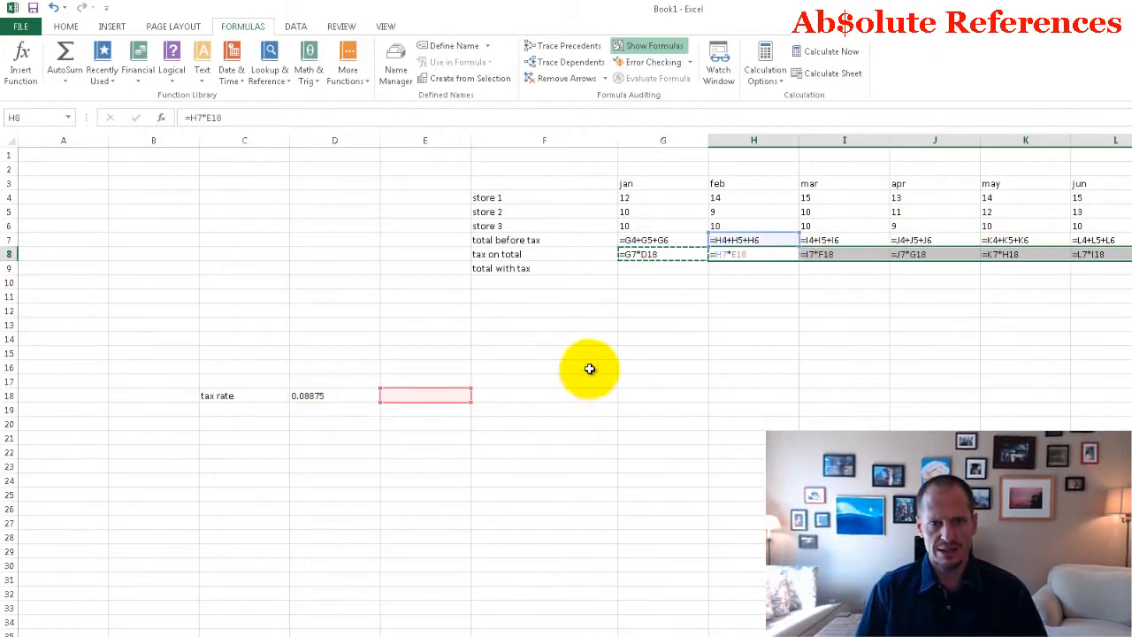
Step: Examine which cells the tax on total formula references in each month of row 8
{"action": "left_click", "coordinate": [655, 254]}
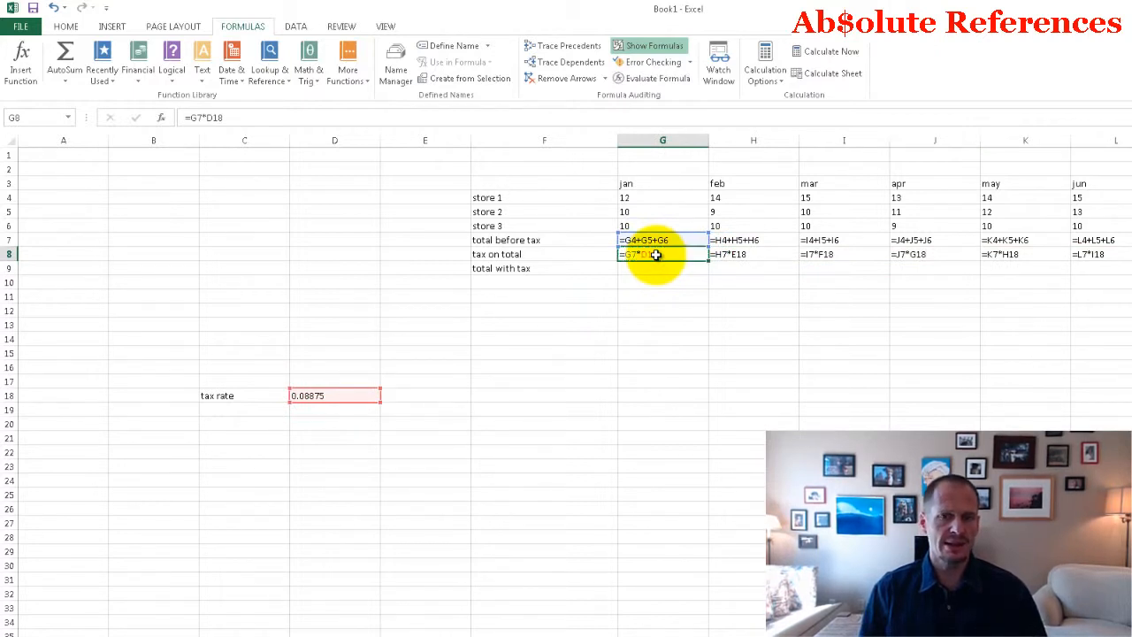
{"action": "key", "text": "Right"}
{"action": "key", "text": "Right"}
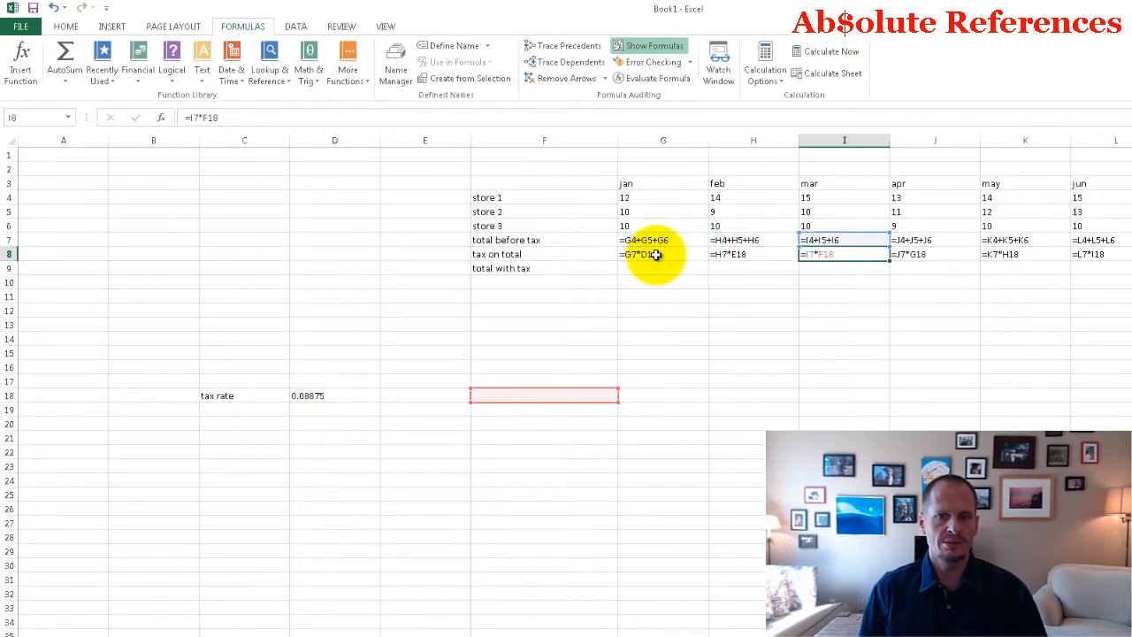
{"action": "key", "text": "Right"}
{"action": "key", "text": "Right"}
{"action": "key", "text": "Right"}
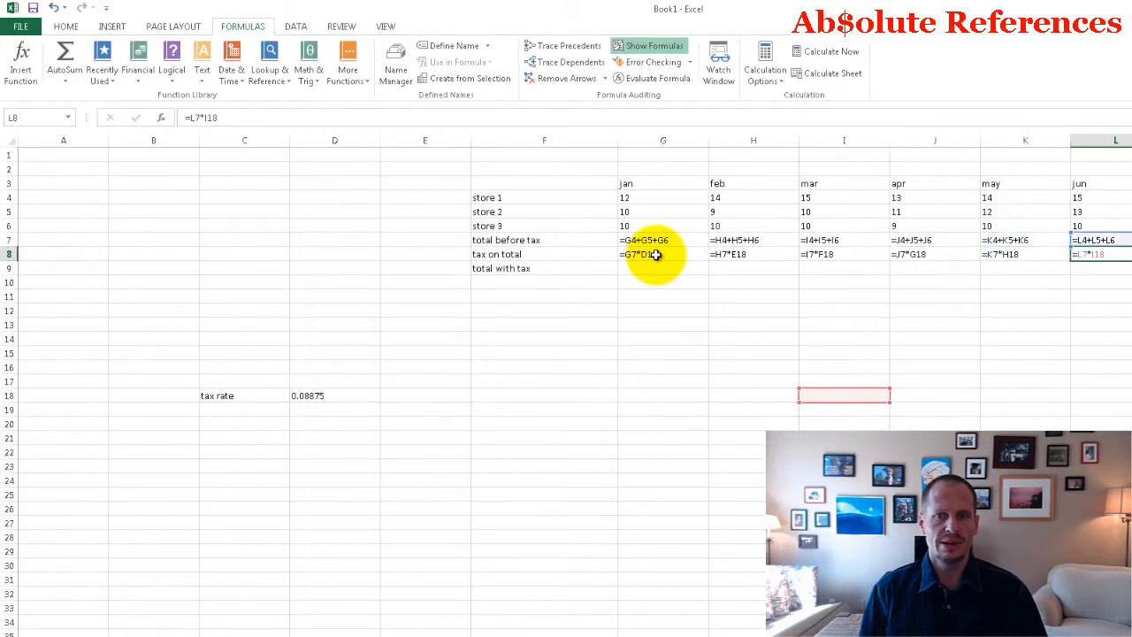
{"action": "key", "text": "Left"}
{"action": "key", "text": "Left"}
{"action": "key", "text": "Left"}
{"action": "key", "text": "Left"}
{"action": "key", "text": "Left"}
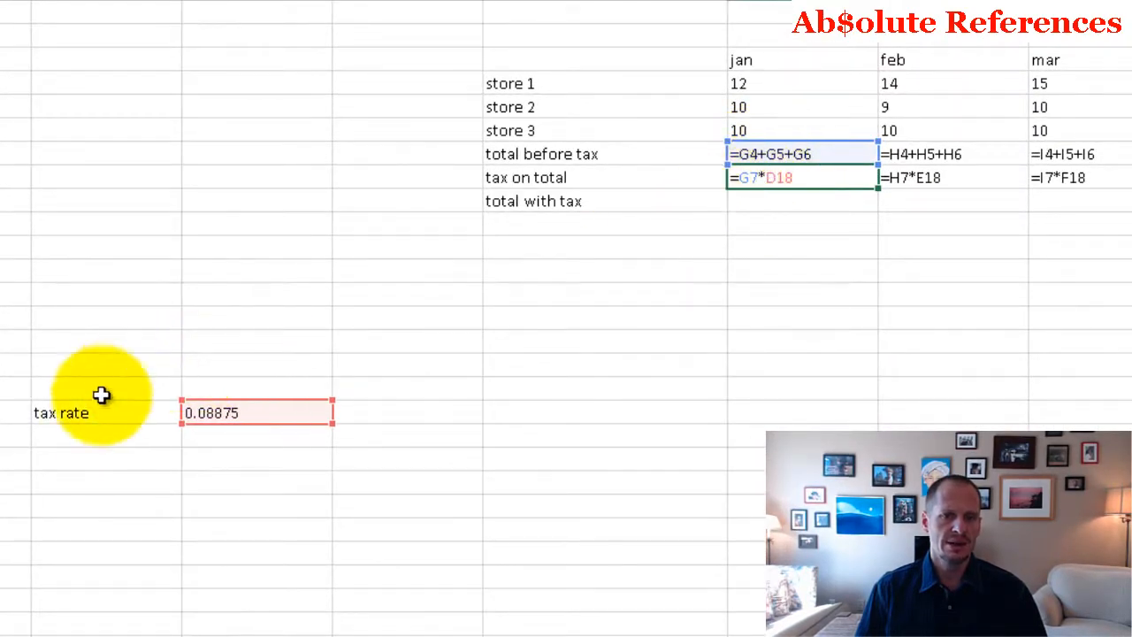
Step: Move the tax rate label and value from C18:D18 to F18:G18 and check the January tax formula's references
{"action": "left_click_drag", "start_coordinate": [177, 412], "coordinate": [235, 412]}
{"action": "left_click_drag", "start_coordinate": [95, 421], "coordinate": [549, 413]}
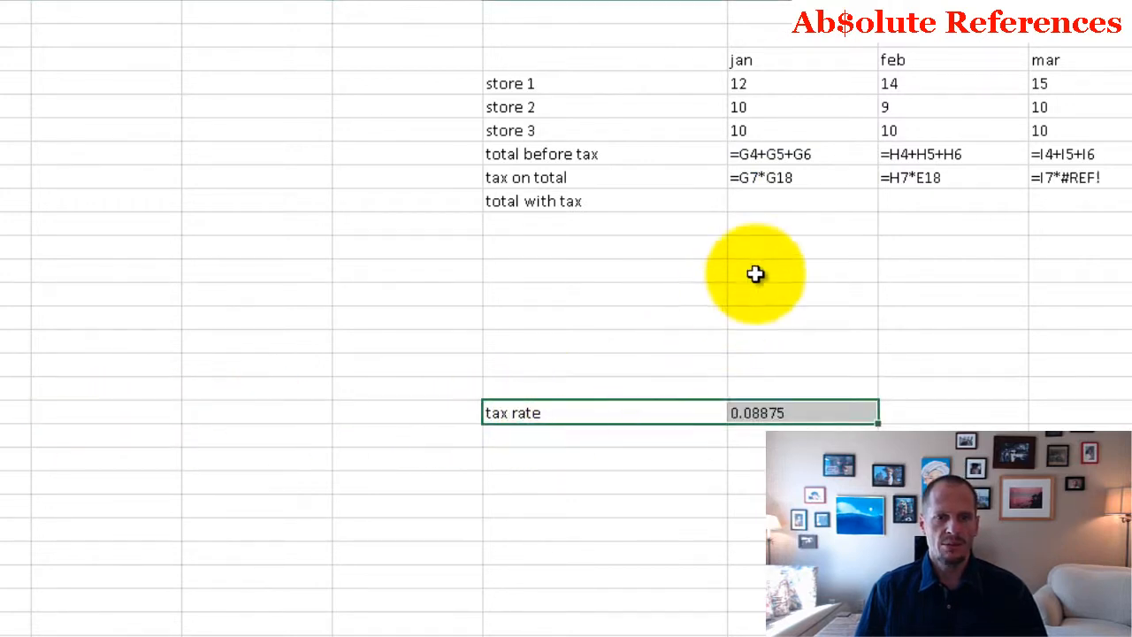
{"action": "double_click", "coordinate": [787, 176]}
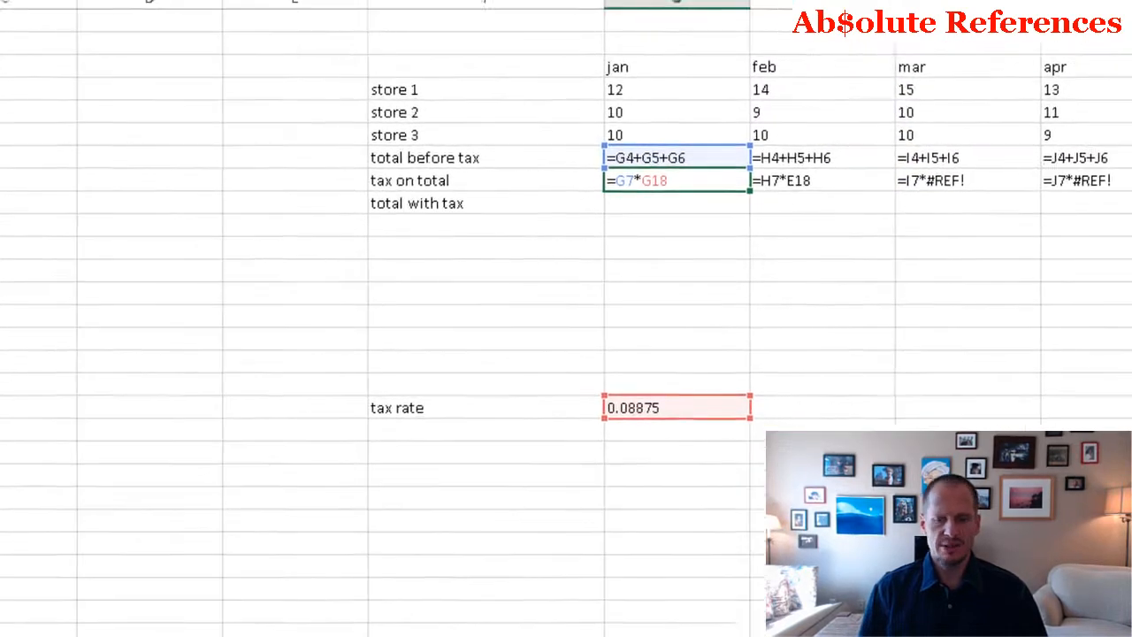
Step: Clear the February to June tax on total formulas in H8:L8
{"action": "left_click", "coordinate": [954, 177]}
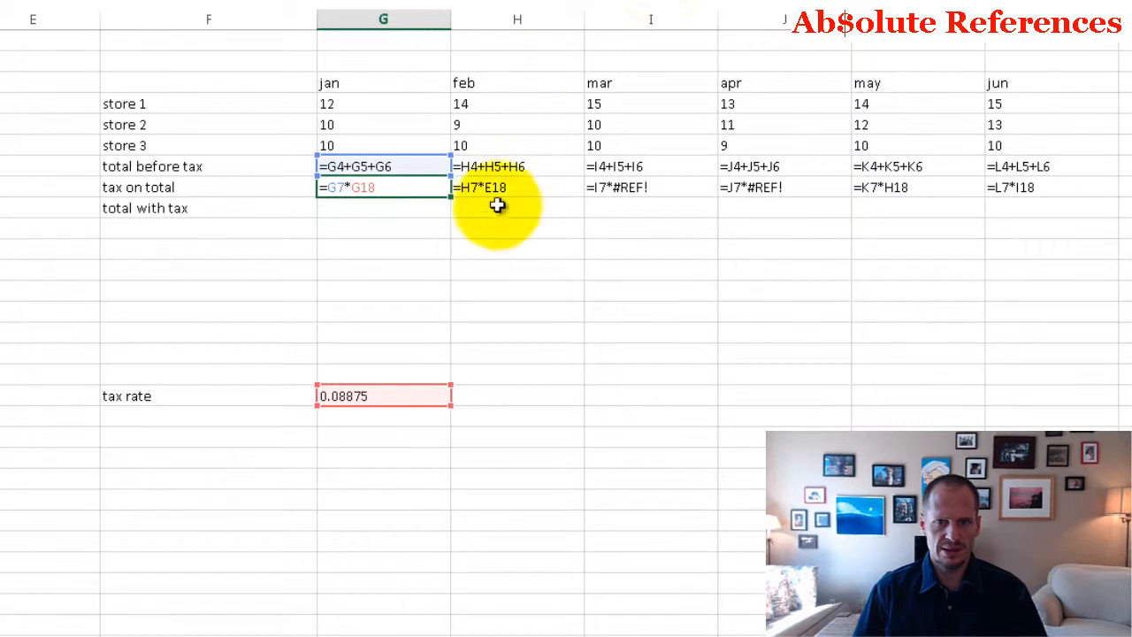
{"action": "left_click_drag", "start_coordinate": [498, 188], "coordinate": [1006, 187]}
{"action": "key", "text": "Delete"}
{"action": "left_click", "coordinate": [619, 273]}
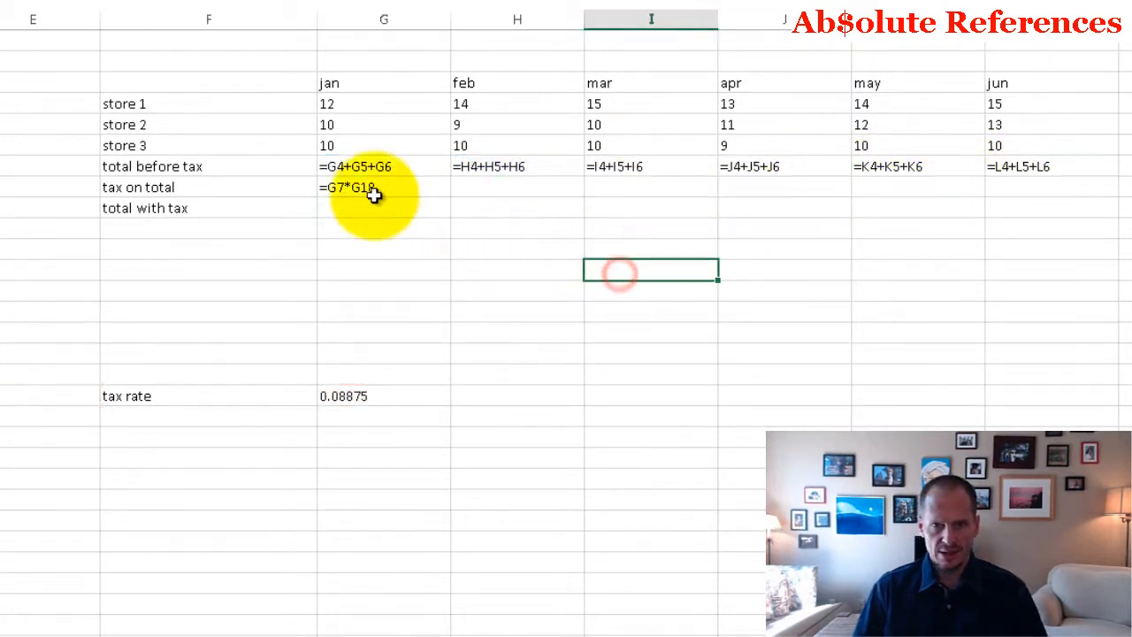
Step: Copy the January formula =G7*G18 from G8 into the February to June tax cells H8:L8
{"action": "left_click", "coordinate": [374, 196]}
{"action": "key", "text": "Right"}
{"action": "key", "text": "shift+Right"}
{"action": "key", "text": "shift+Right"}
{"action": "key", "text": "shift+Right"}
{"action": "key", "text": "shift+Right"}
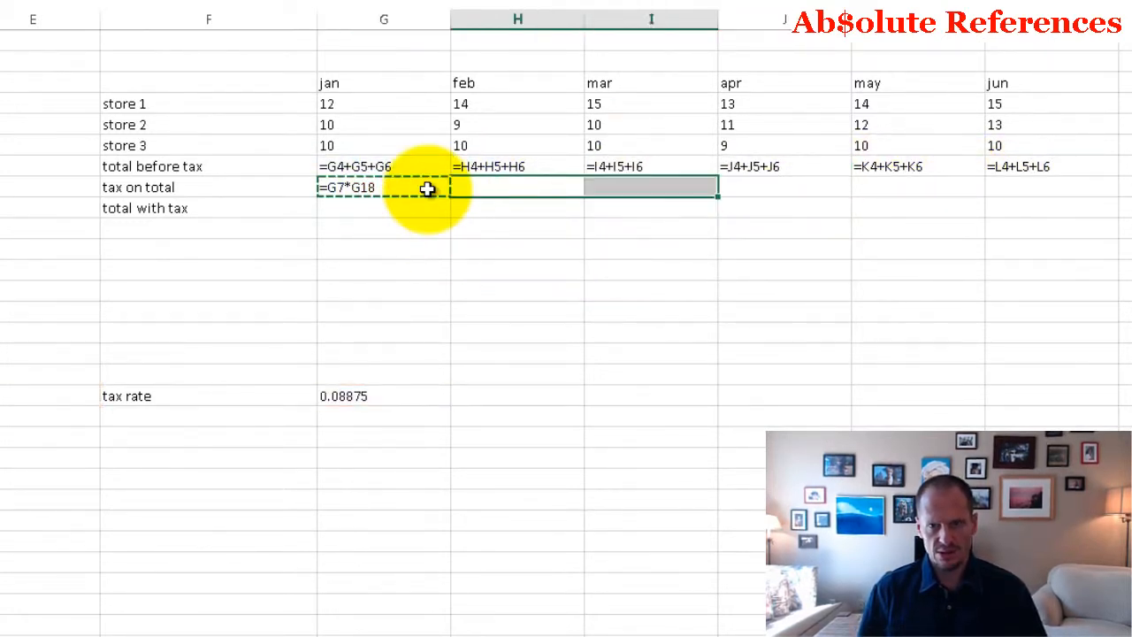
{"action": "key", "text": "ctrl+v"}
{"action": "left_click", "coordinate": [427, 188]}
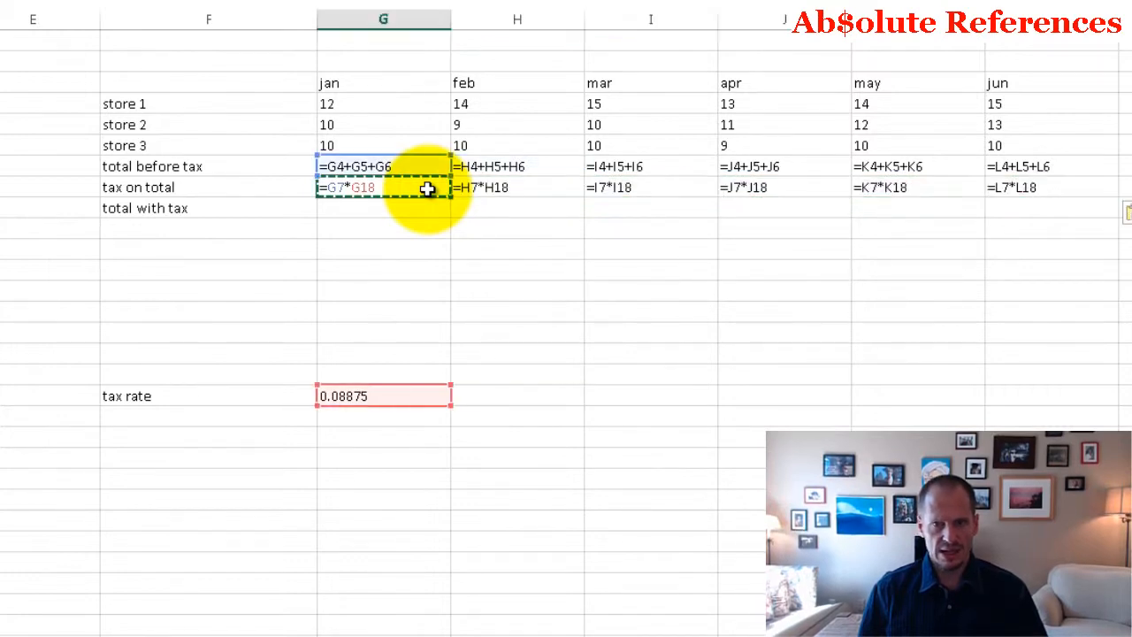
Step: Examine which total and tax rate cells the copied tax on total formulas reference in each month of row 8
{"action": "key", "text": "Right"}
{"action": "key", "text": "Right"}
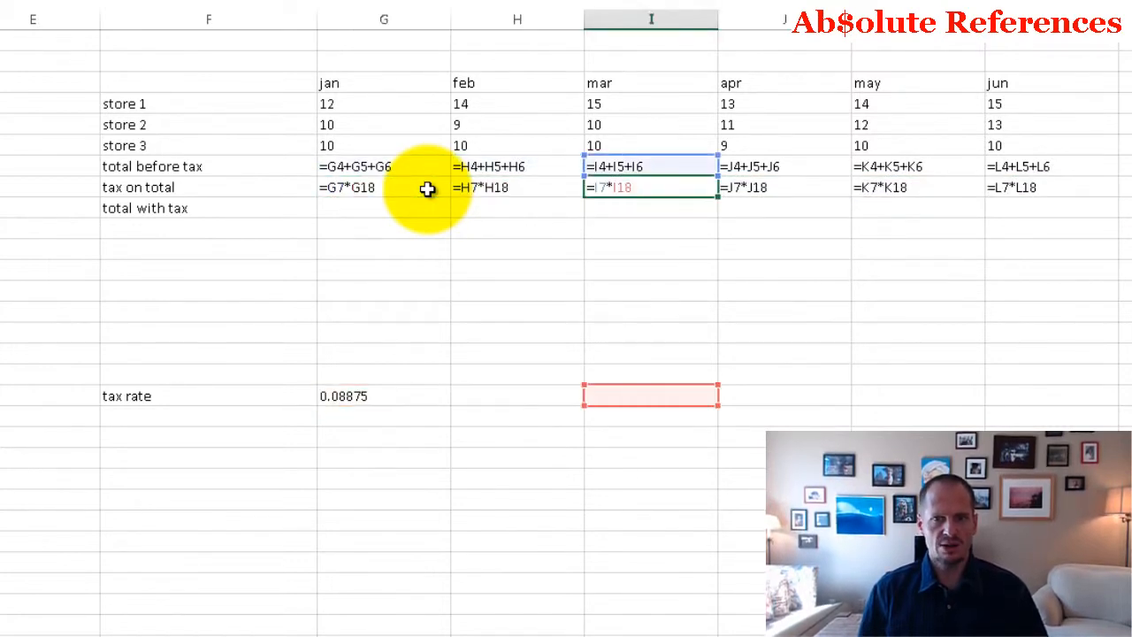
{"action": "key", "text": "Right"}
{"action": "key", "text": "Right"}
{"action": "key", "text": "Right"}
{"action": "key", "text": "Left"}
{"action": "key", "text": "Left"}
{"action": "key", "text": "Left"}
{"action": "key", "text": "Left"}
{"action": "key", "text": "Left"}
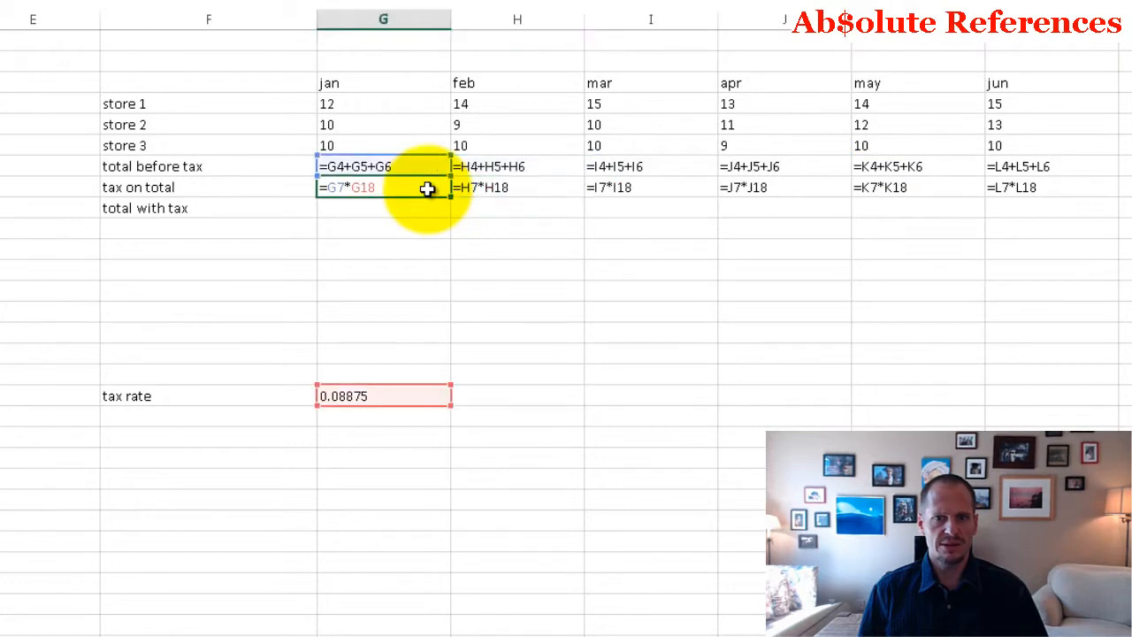
{"action": "key", "text": "Right"}
{"action": "key", "text": "Right"}
{"action": "key", "text": "Right"}
{"action": "key", "text": "Right"}
{"action": "key", "text": "Right"}
{"action": "key", "text": "Left"}
{"action": "key", "text": "Left"}
{"action": "key", "text": "Left"}
{"action": "key", "text": "Left"}
{"action": "key", "text": "Left"}
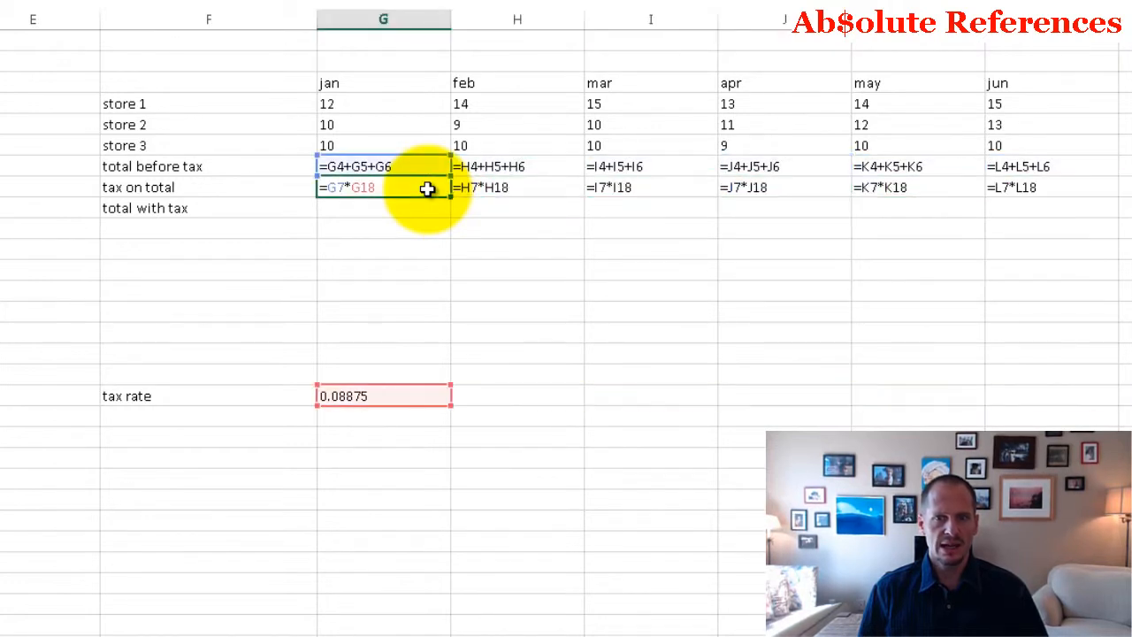
{"action": "left_click", "coordinate": [500, 184]}
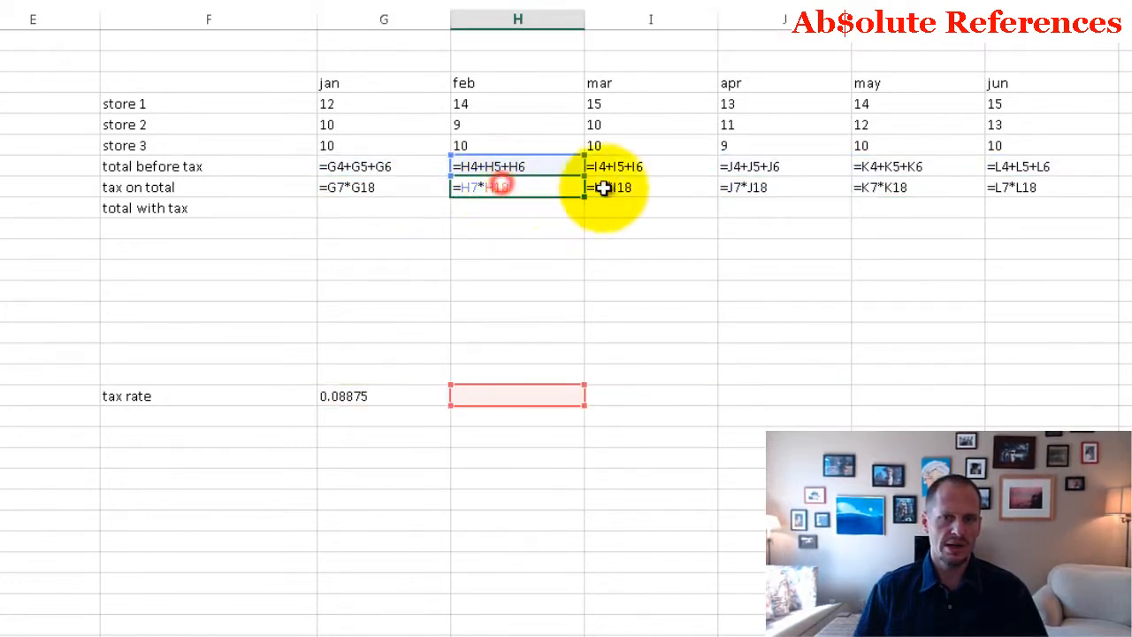
{"action": "left_click", "coordinate": [625, 185]}
{"action": "left_click", "coordinate": [753, 183]}
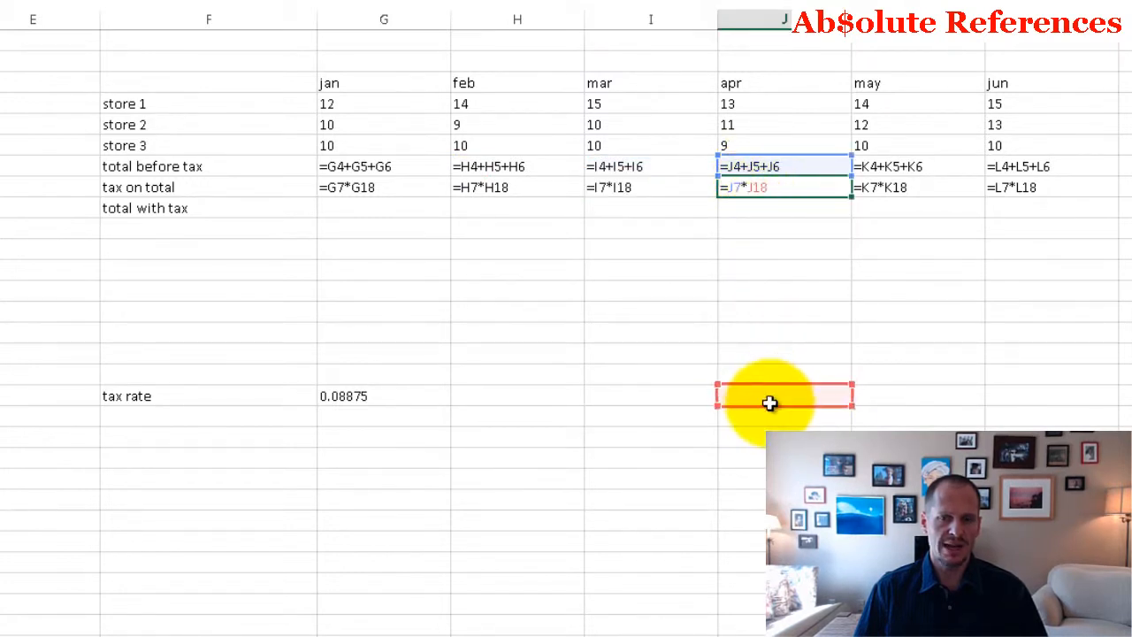
{"action": "left_click", "coordinate": [633, 188]}
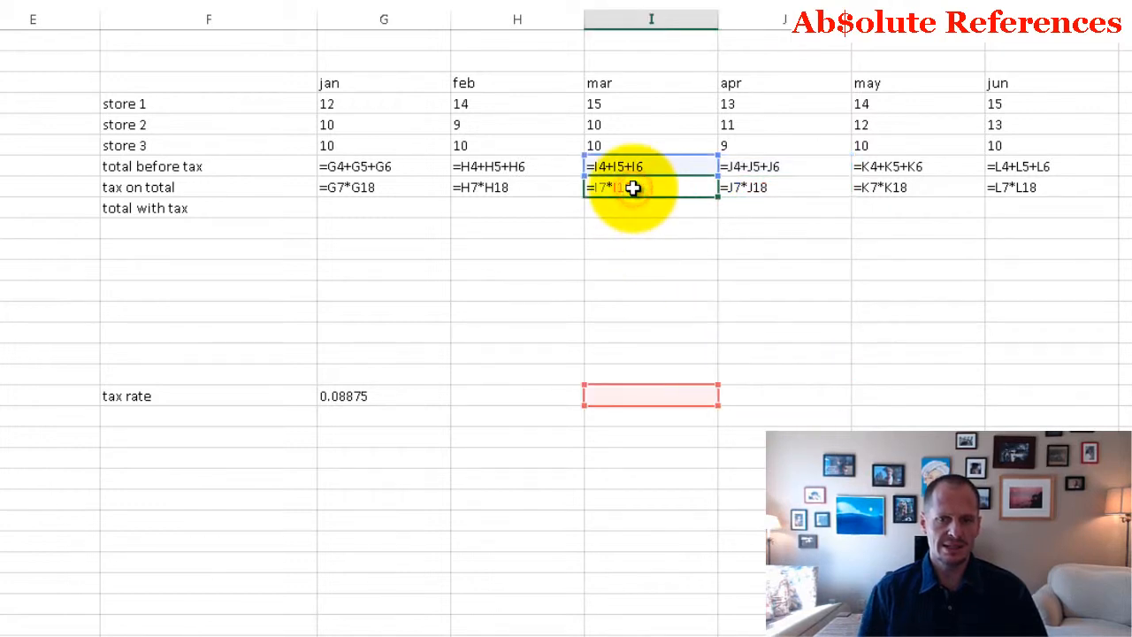
{"action": "key", "text": "Left"}
{"action": "key", "text": "Right"}
{"action": "key", "text": "Right"}
{"action": "key", "text": "Right"}
{"action": "key", "text": "Right"}
{"action": "key", "text": "Left"}
Step: Make the tax rate reference absolute in the January tax on total cell G8, so its formula is =G7*$G$18
{"action": "key", "text": "Left"}
{"action": "key", "text": "Left"}
{"action": "key", "text": "Left"}
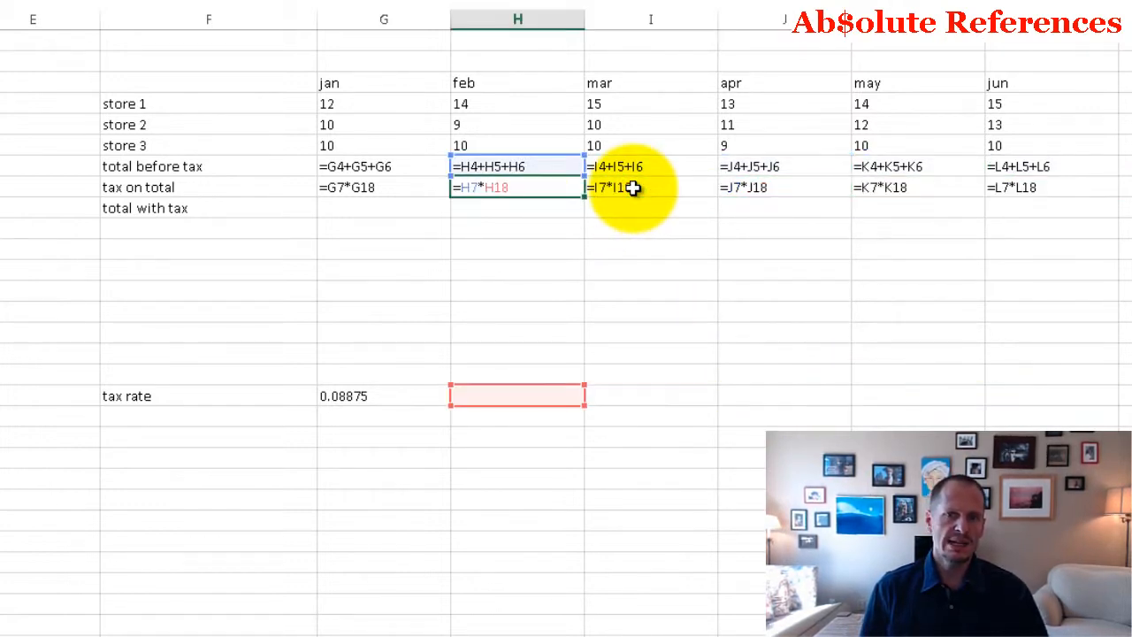
{"action": "key", "text": "Left"}
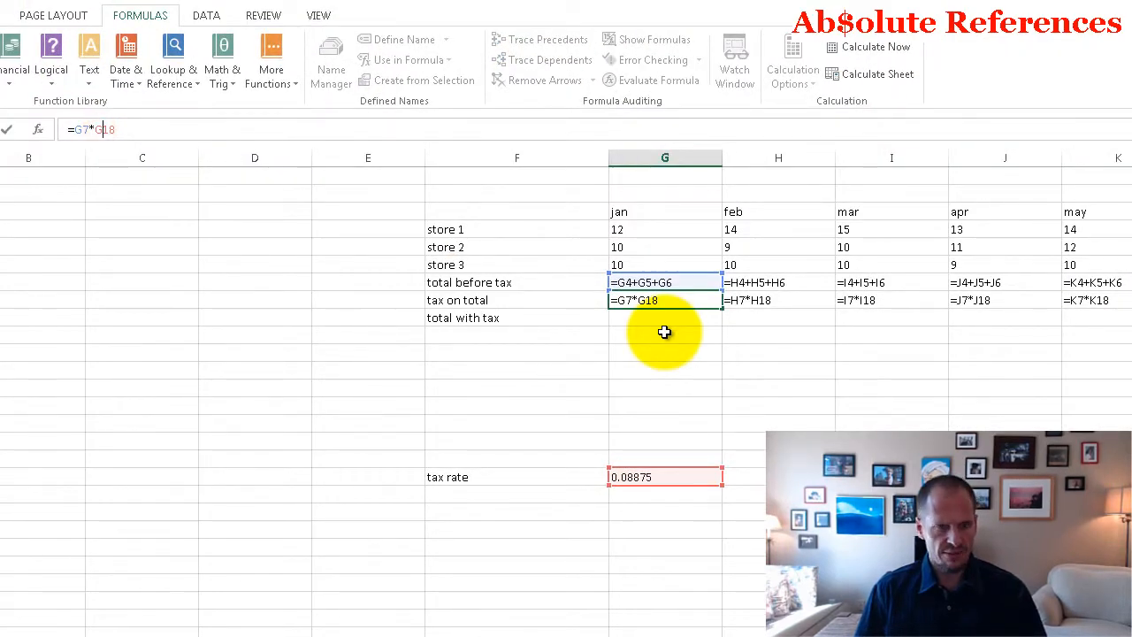
{"action": "key", "text": "F4"}
{"action": "left_click_drag", "start_coordinate": [102, 131], "coordinate": [113, 132]}
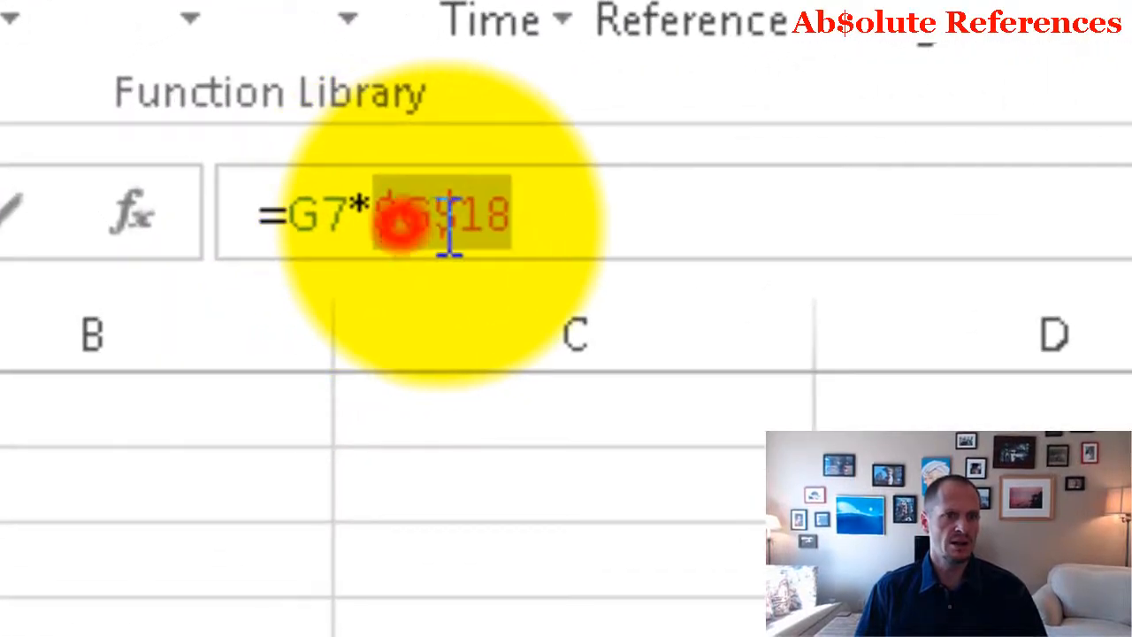
{"action": "left_click_drag", "start_coordinate": [466, 223], "coordinate": [524, 226]}
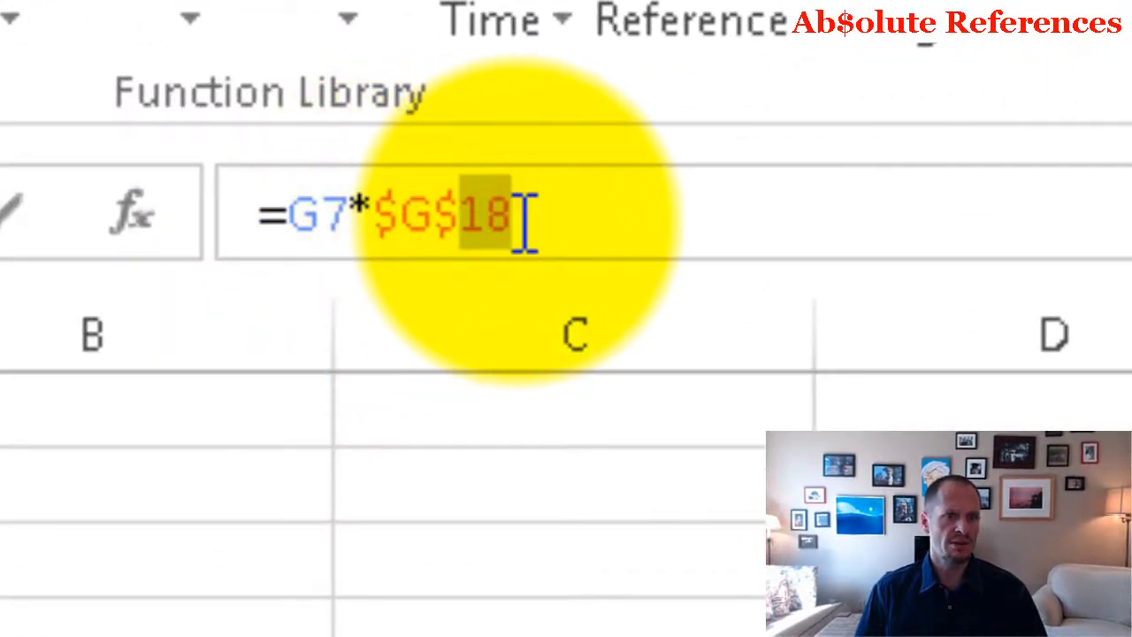
{"action": "left_click_drag", "start_coordinate": [404, 212], "coordinate": [518, 222]}
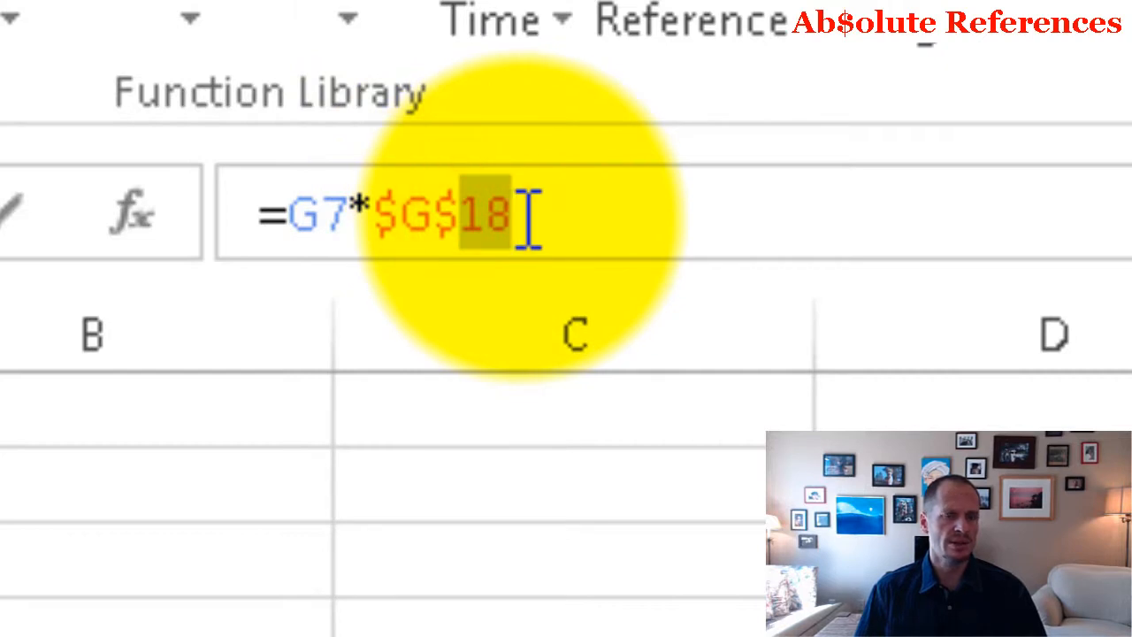
{"action": "left_click", "coordinate": [536, 215]}
{"action": "left_click_drag", "start_coordinate": [433, 212], "coordinate": [489, 217]}
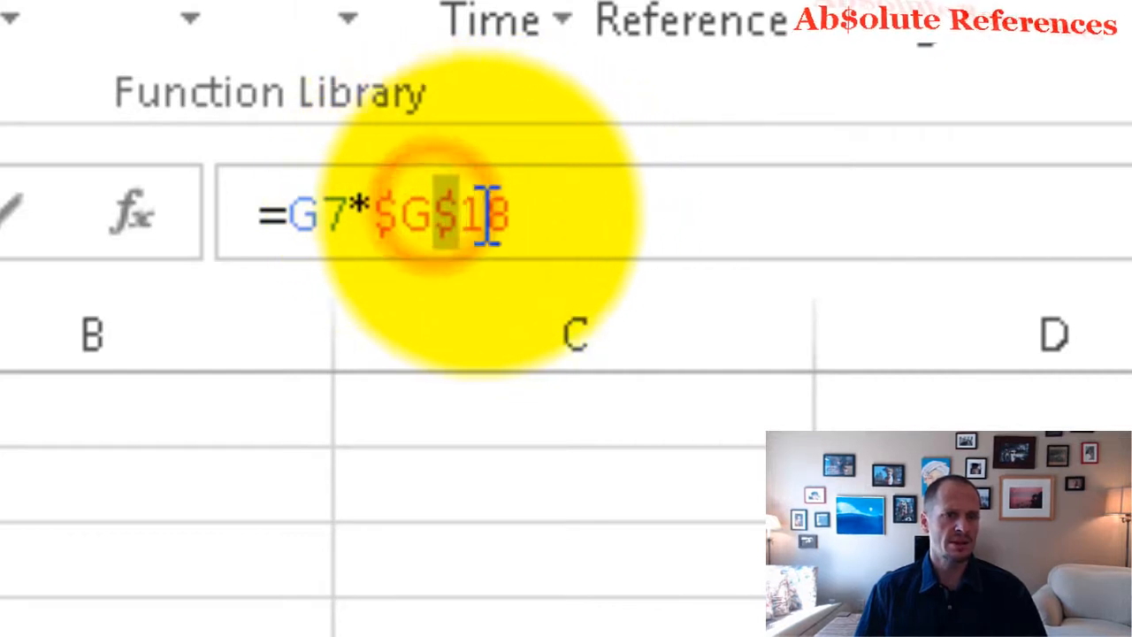
{"action": "left_click", "coordinate": [587, 222]}
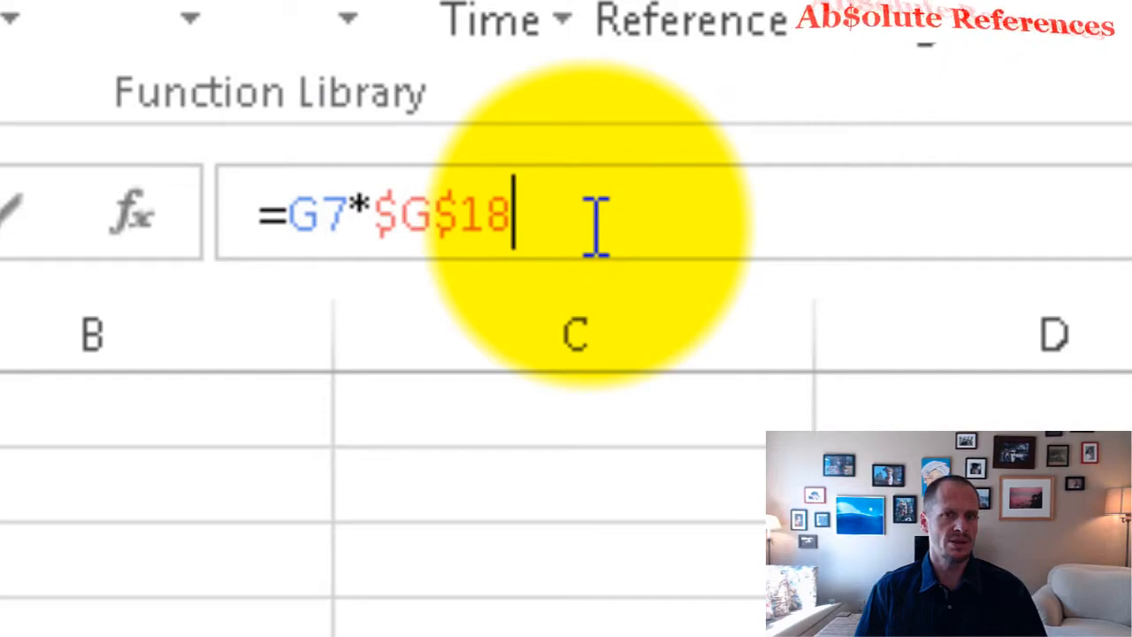
{"action": "left_click_drag", "start_coordinate": [587, 220], "coordinate": [374, 212]}
{"action": "left_click", "coordinate": [547, 213]}
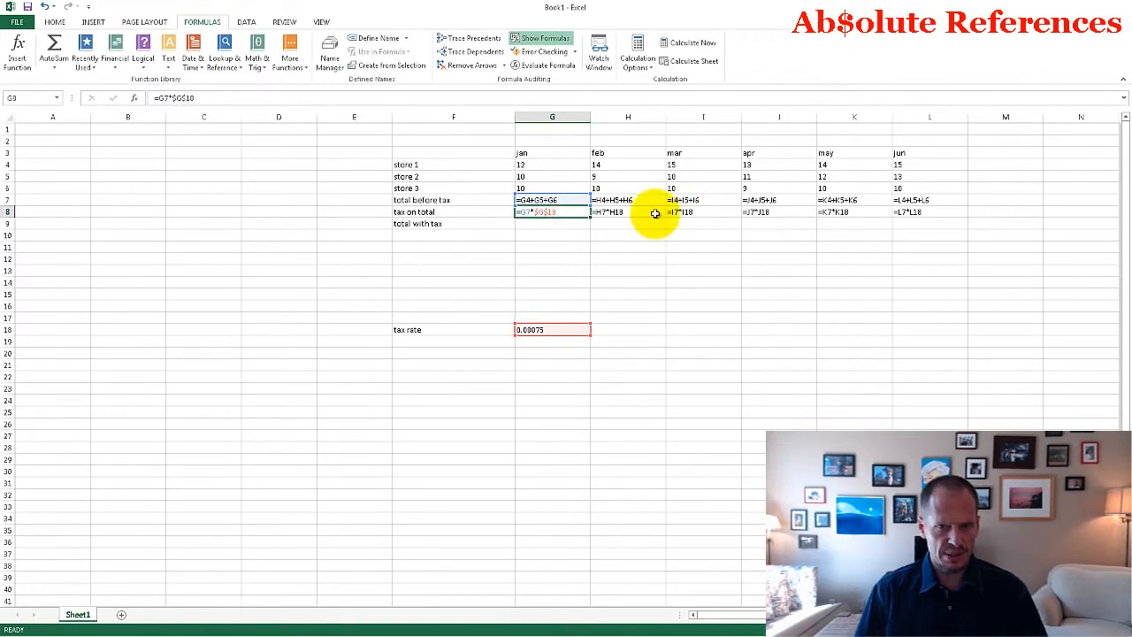
Step: Copy the January formula =G7*$G$18 from G8 over the February to June tax cells H8:L8
{"action": "key", "text": "ctrl+c"}
{"action": "left_click_drag", "start_coordinate": [624, 215], "coordinate": [850, 215]}
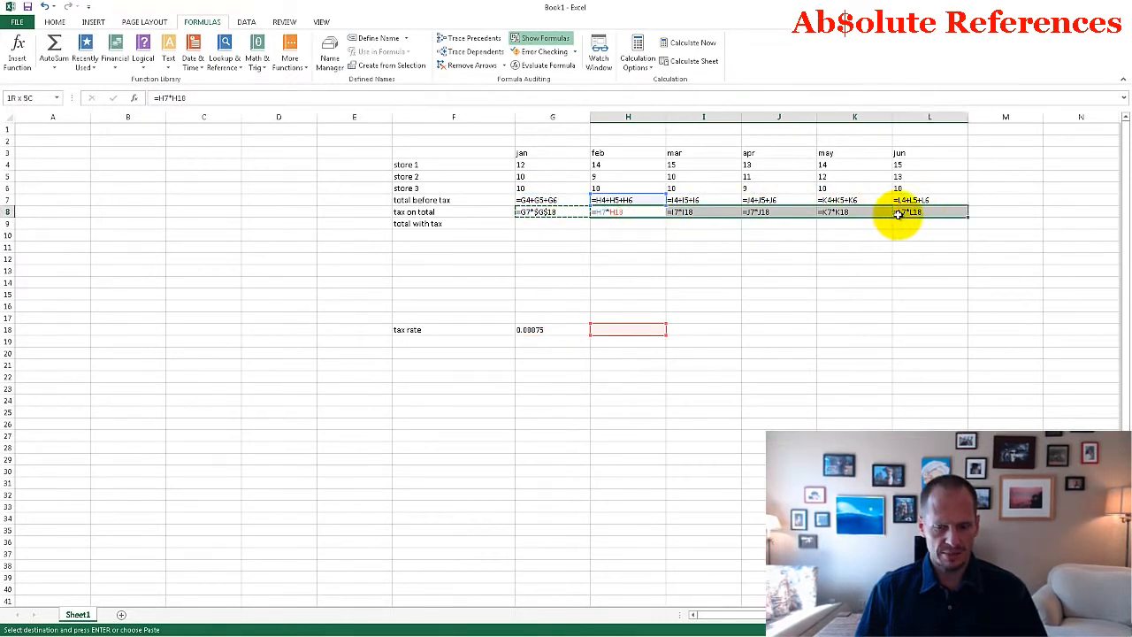
{"action": "key", "text": "ctrl+v"}
Step: Check the cells referenced by each month's tax on total formula in G8:L8, from January to June
{"action": "left_click", "coordinate": [555, 212]}
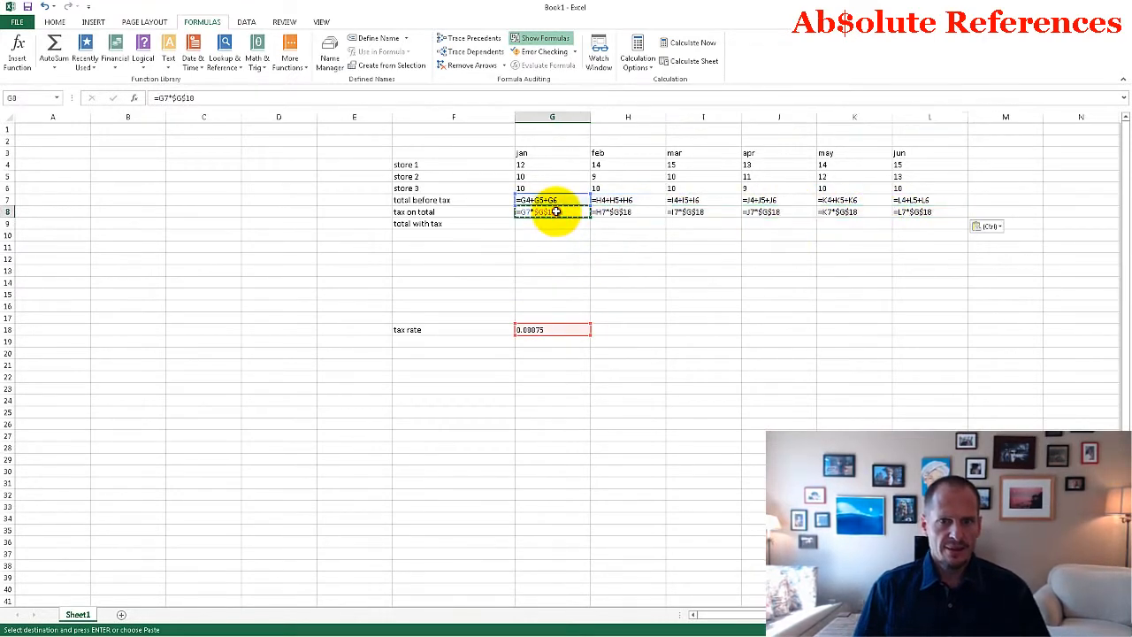
{"action": "key", "text": "Right"}
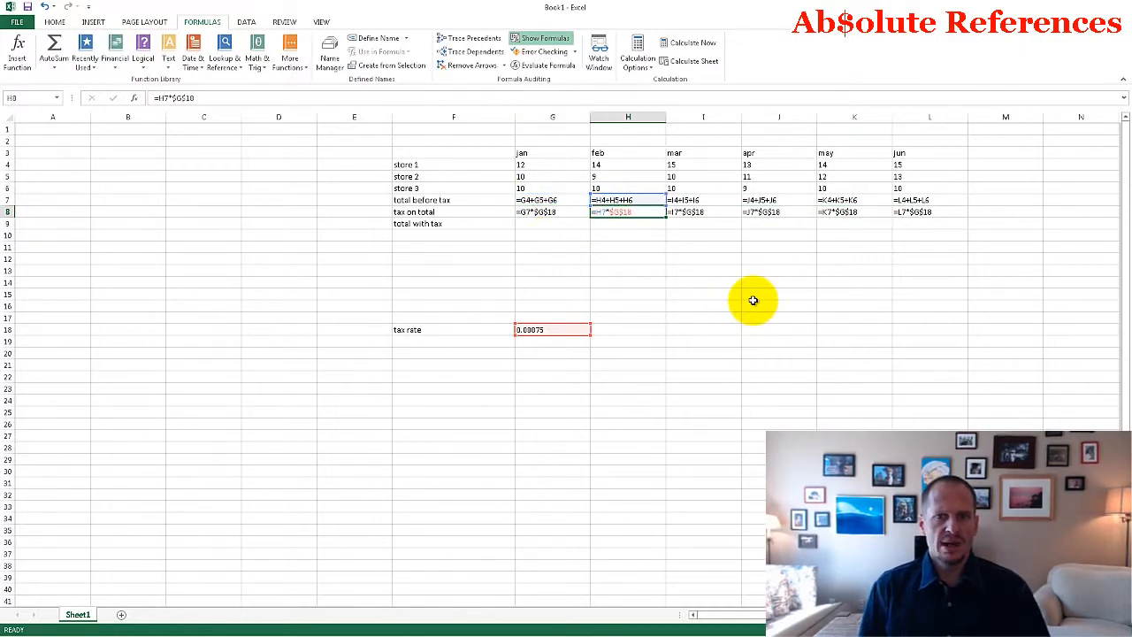
{"action": "key", "text": "Right"}
{"action": "key", "text": "Right"}
{"action": "key", "text": "Left"}
{"action": "key", "text": "Left"}
{"action": "key", "text": "Left"}
{"action": "key", "text": "Left"}
{"action": "key", "text": "Left"}
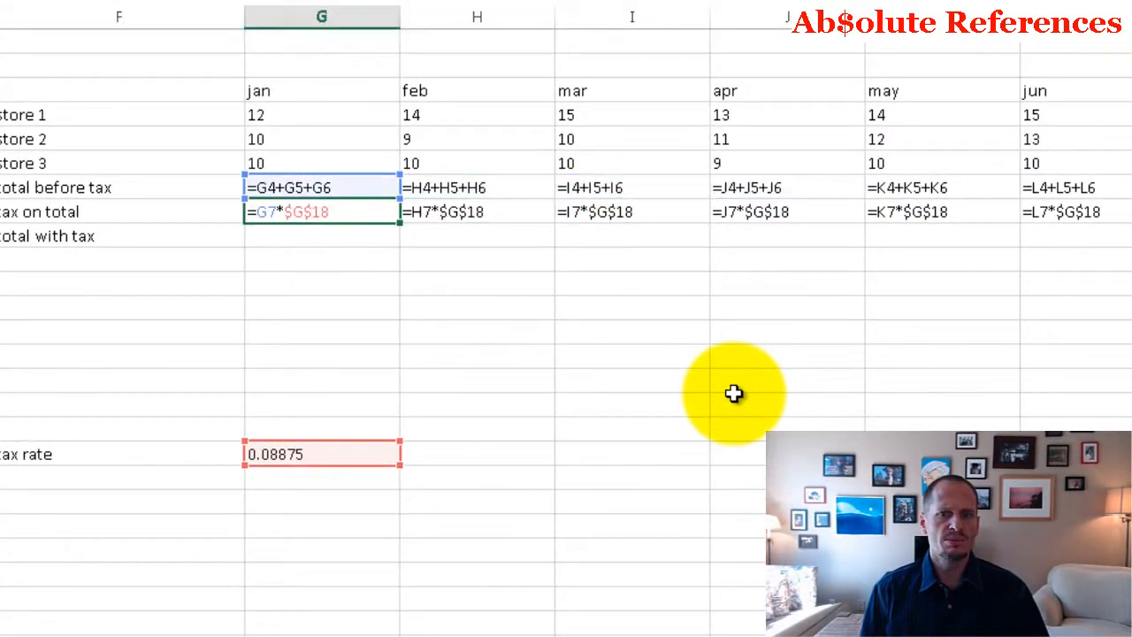
{"action": "key", "text": "Right"}
{"action": "key", "text": "Right"}
{"action": "key", "text": "Right"}
{"action": "key", "text": "Right"}
{"action": "key", "text": "Right"}
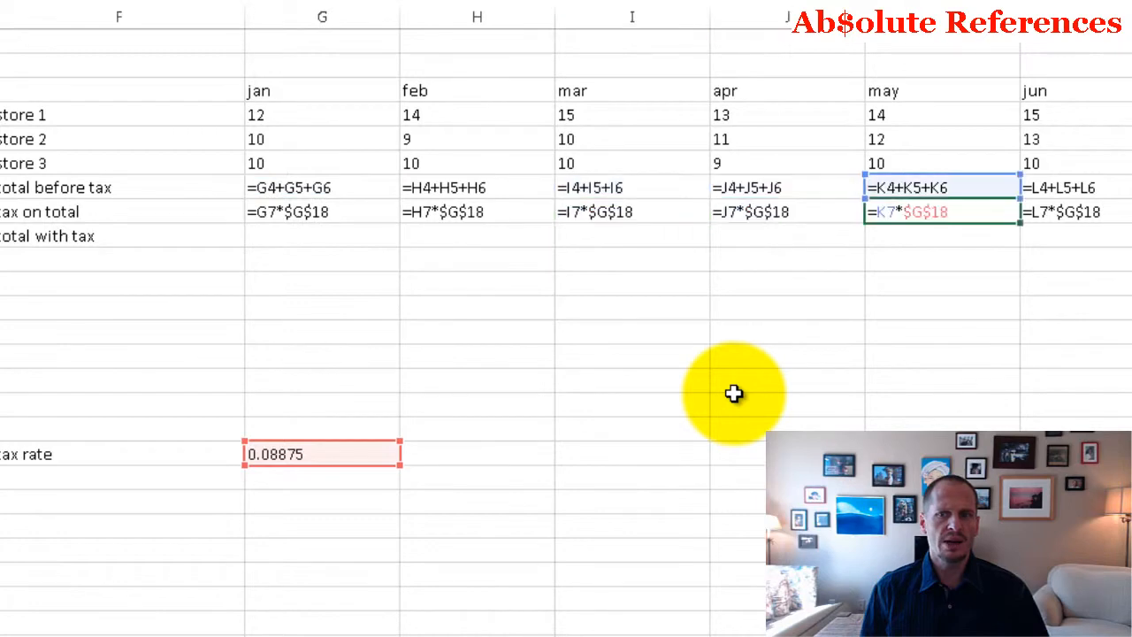
{"action": "key", "text": "Left"}
{"action": "key", "text": "Left"}
{"action": "key", "text": "Left"}
{"action": "key", "text": "Left"}
{"action": "key", "text": "Left"}
{"action": "key", "text": "Right"}
{"action": "key", "text": "Right"}
{"action": "key", "text": "Right"}
{"action": "key", "text": "Right"}
{"action": "key", "text": "Right"}
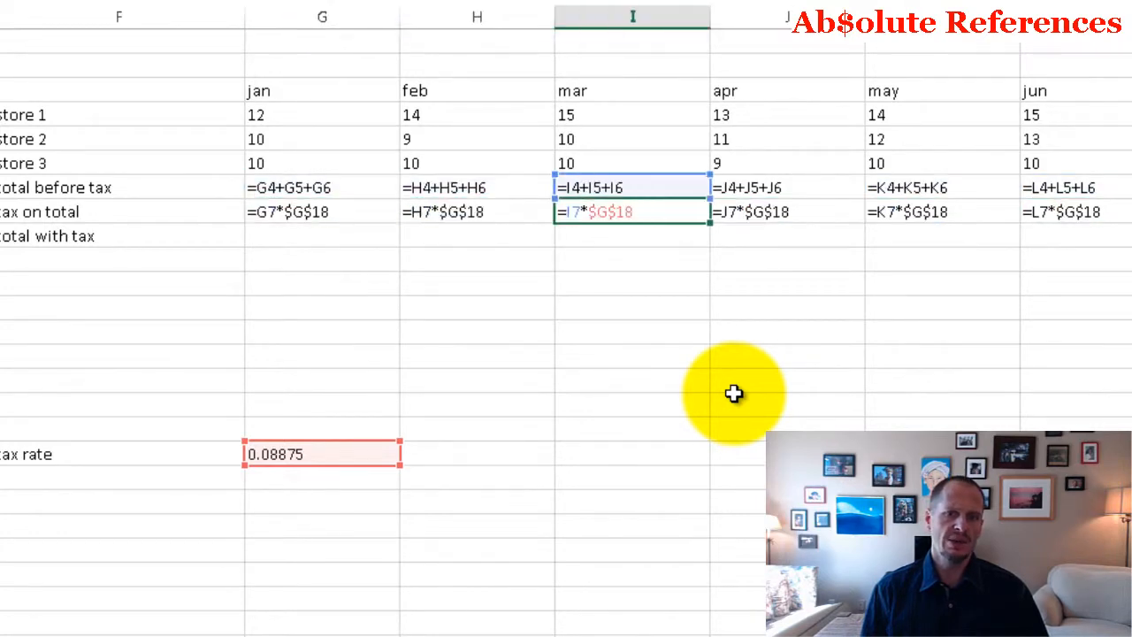
{"action": "key", "text": "Left"}
{"action": "key", "text": "Left"}
{"action": "key", "text": "Left"}
{"action": "key", "text": "Left"}
{"action": "key", "text": "Left"}
{"action": "key", "text": "Right"}
{"action": "key", "text": "Right"}
{"action": "key", "text": "Right"}
{"action": "key", "text": "Right"}
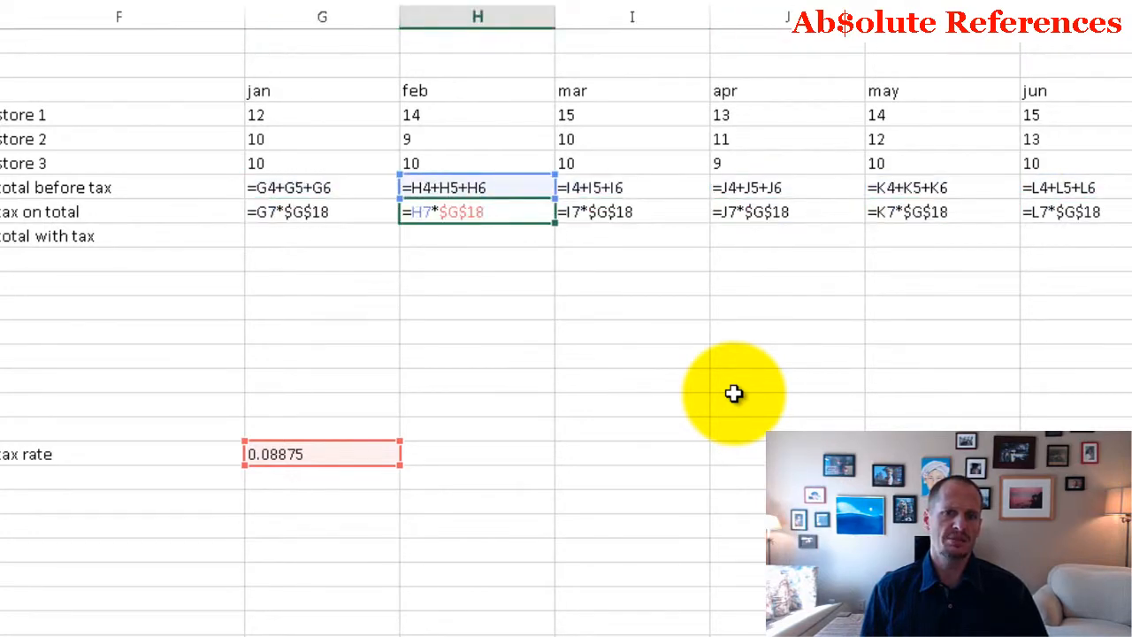
{"action": "key", "text": "Left"}
{"action": "key", "text": "Left"}
{"action": "key", "text": "Left"}
{"action": "key", "text": "Left"}
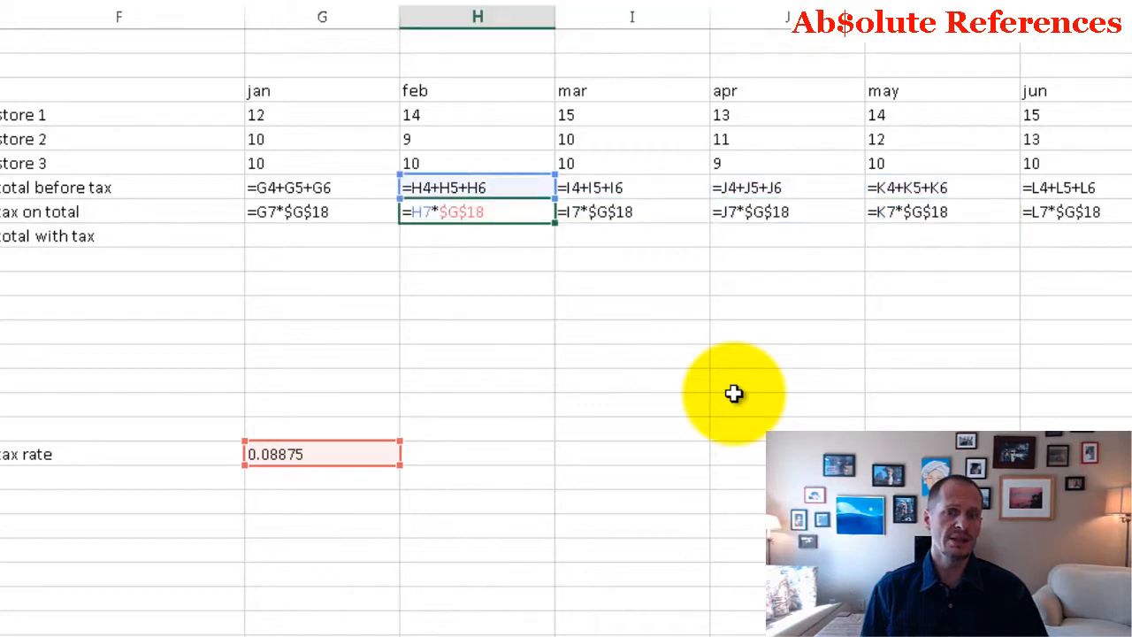
{"action": "key", "text": "Right"}
{"action": "key", "text": "Right"}
{"action": "key", "text": "Right"}
{"action": "key", "text": "Right"}
{"action": "key", "text": "Right"}
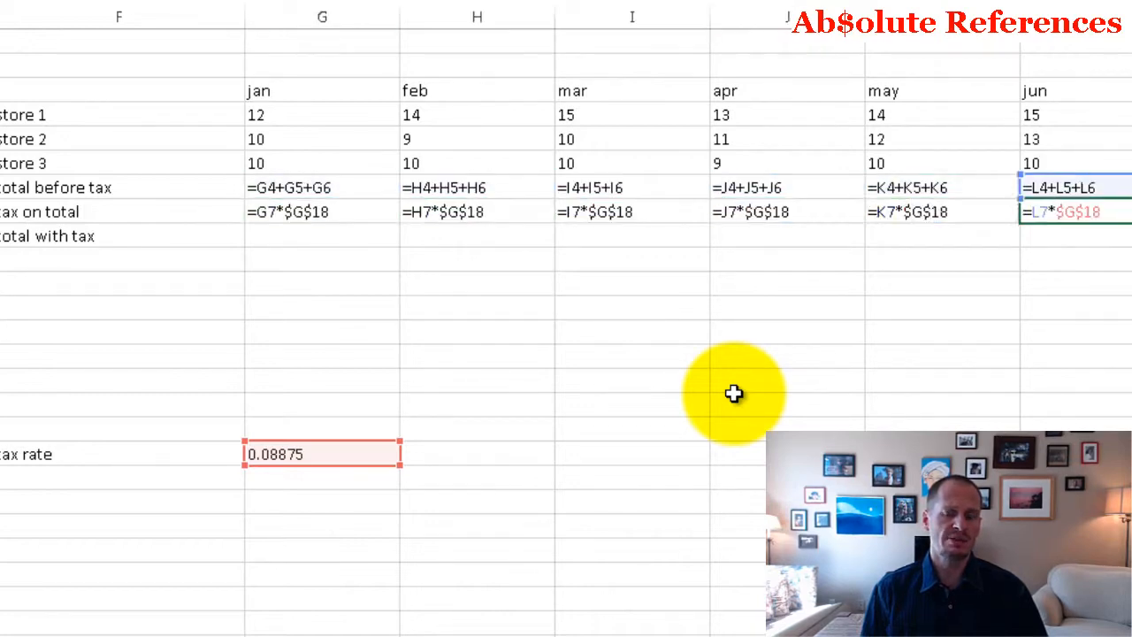
{"action": "key", "text": "Left"}
{"action": "key", "text": "Left"}
{"action": "key", "text": "Left"}
{"action": "key", "text": "Left"}
{"action": "key", "text": "Left"}
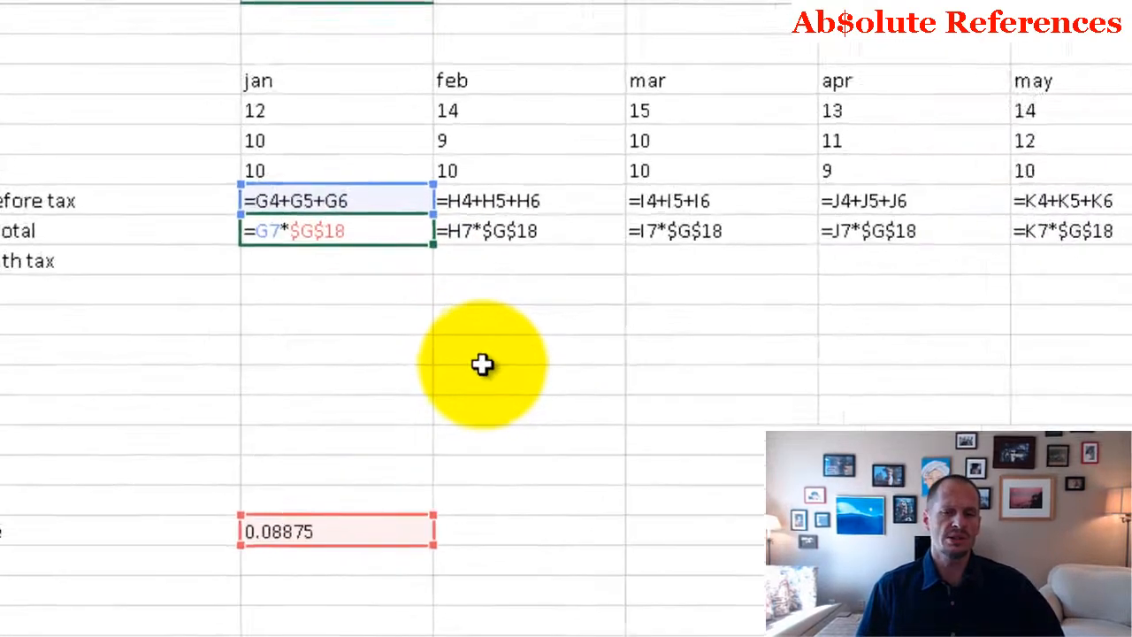
Step: Compare the relative row 7 reference with the absolute $G$18 reference across the monthly tax on total formulas
{"action": "left_click", "coordinate": [772, 328]}
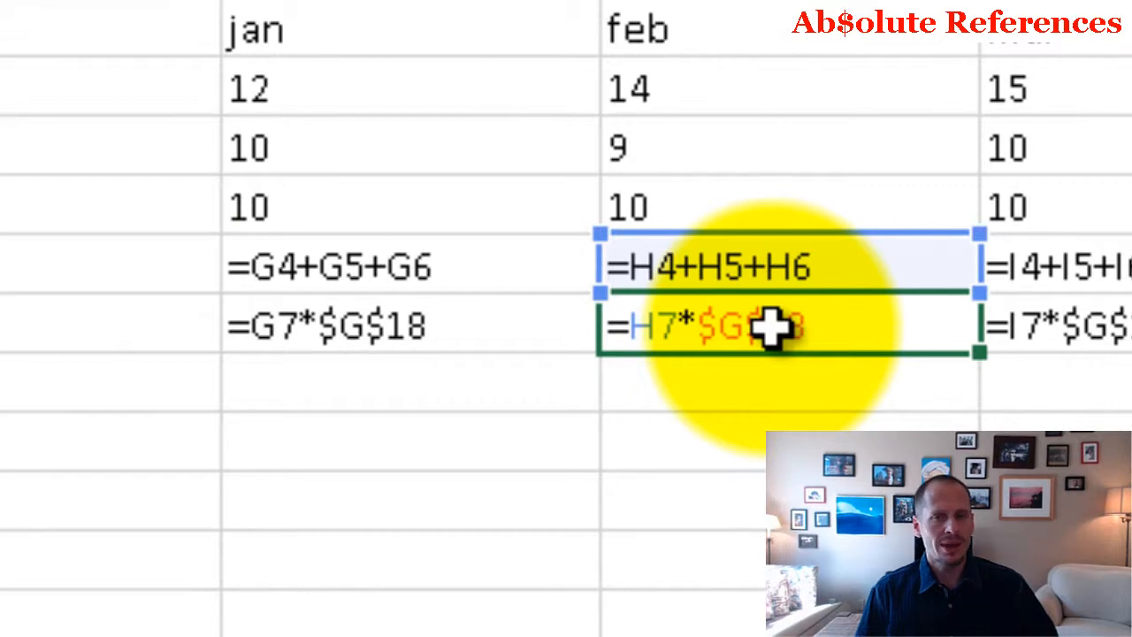
{"action": "left_click", "coordinate": [283, 325]}
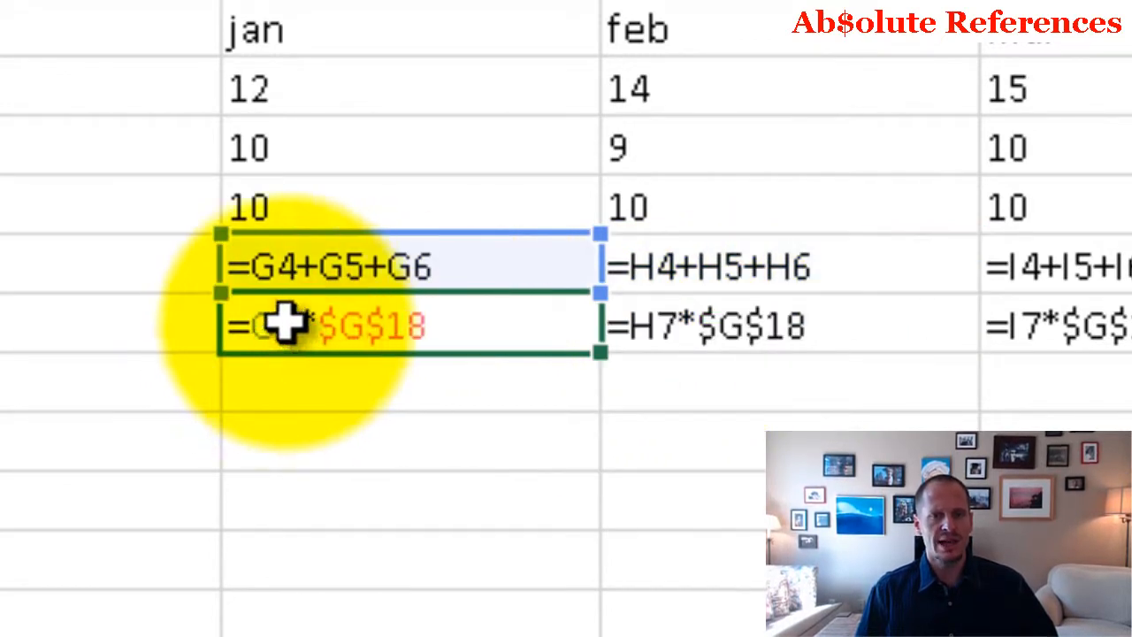
{"action": "left_click", "coordinate": [688, 341]}
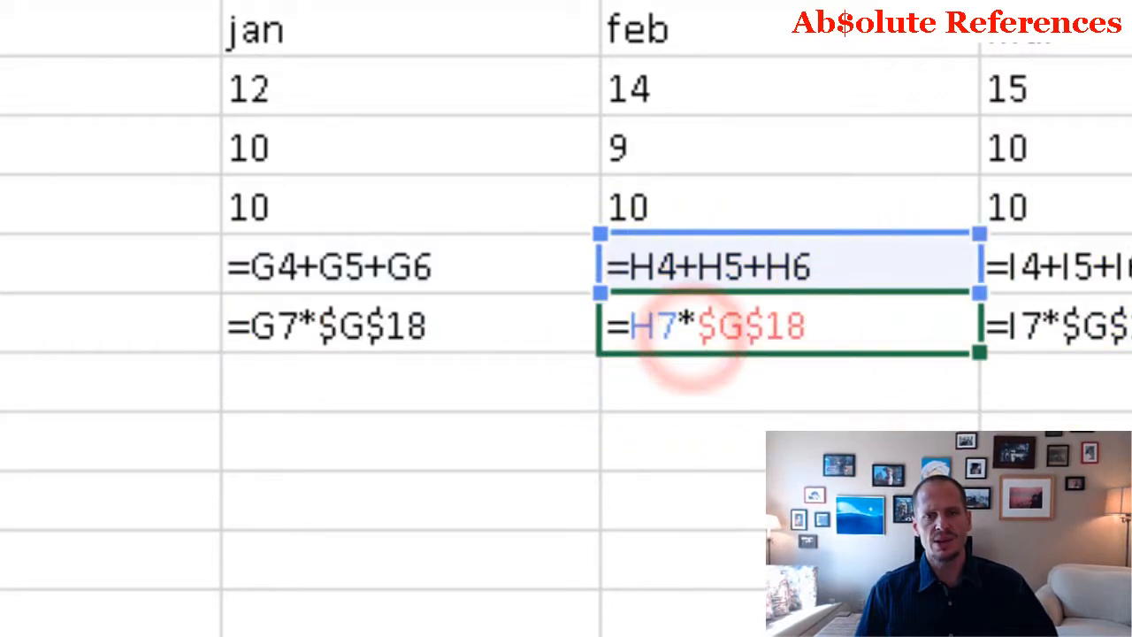
{"action": "left_click", "coordinate": [1119, 324]}
{"action": "left_click", "coordinate": [963, 298]}
{"action": "left_click", "coordinate": [859, 277]}
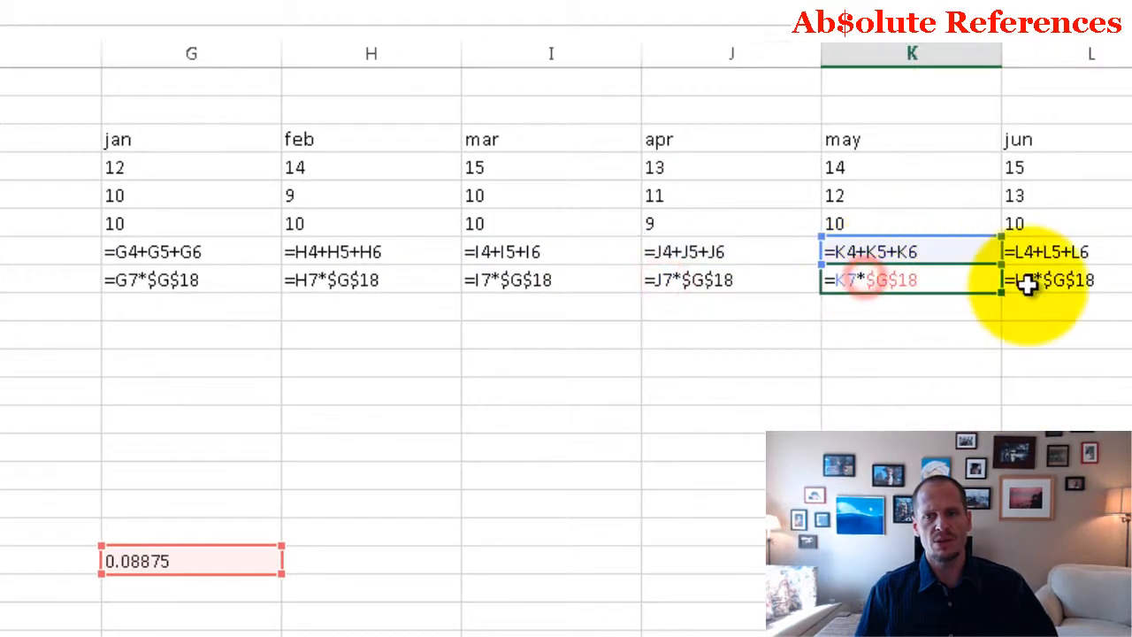
{"action": "left_click", "coordinate": [1024, 280]}
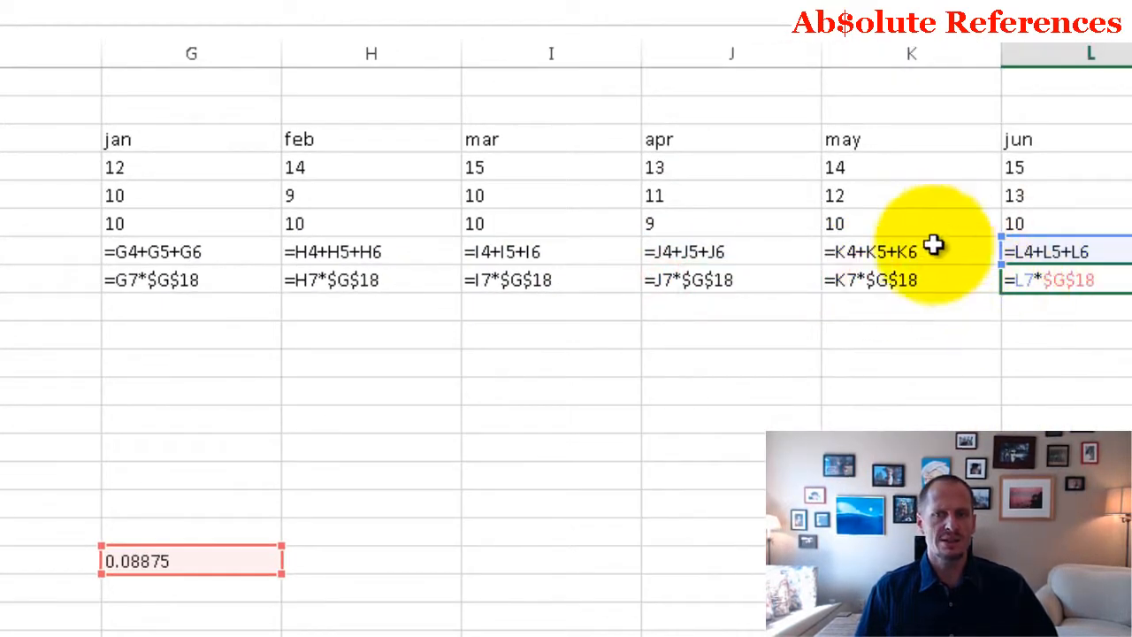
{"action": "left_click", "coordinate": [911, 280]}
{"action": "left_click", "coordinate": [740, 281]}
{"action": "left_click", "coordinate": [584, 281]}
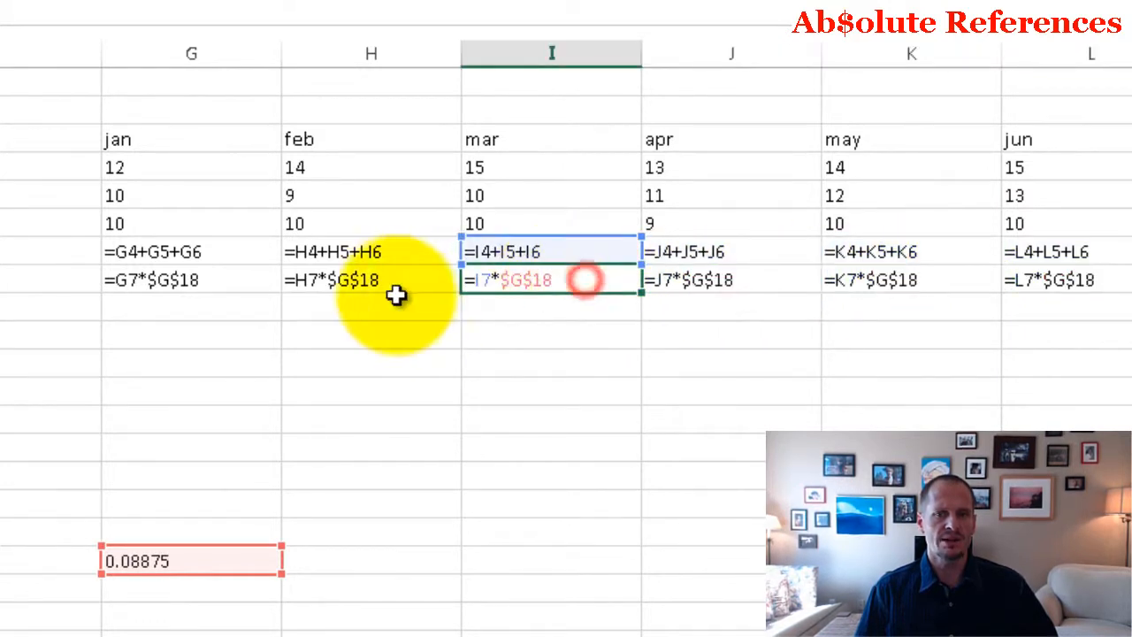
{"action": "left_click", "coordinate": [384, 281]}
{"action": "left_click", "coordinate": [230, 281]}
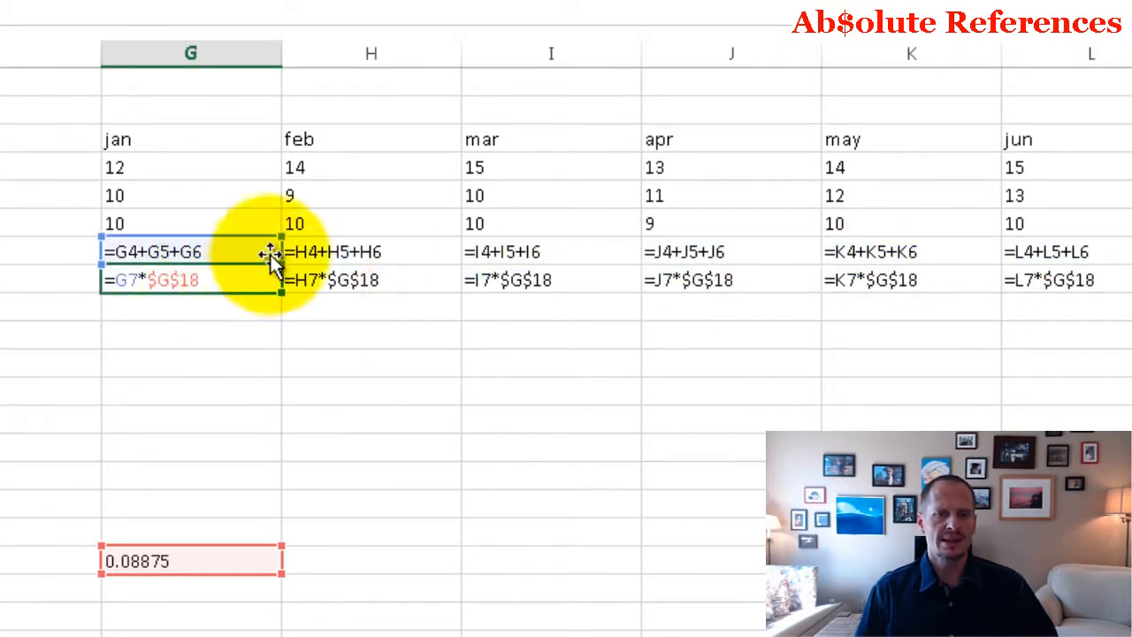
{"action": "left_click", "coordinate": [323, 279]}
{"action": "left_click", "coordinate": [523, 279]}
{"action": "left_click", "coordinate": [690, 281]}
{"action": "left_click", "coordinate": [867, 280]}
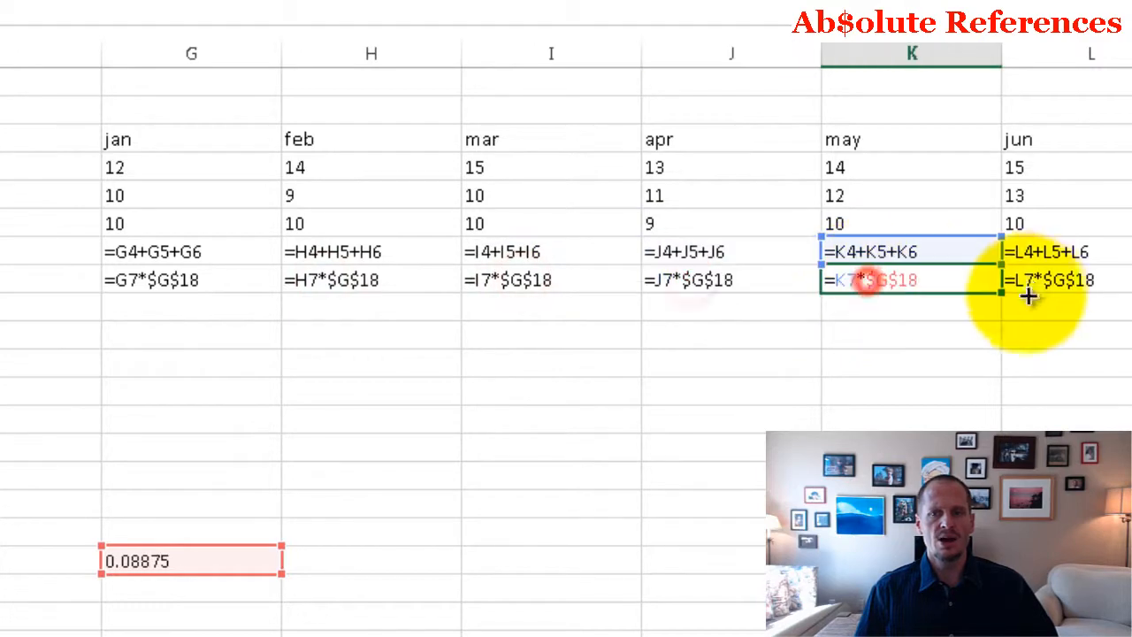
{"action": "left_click", "coordinate": [1042, 280]}
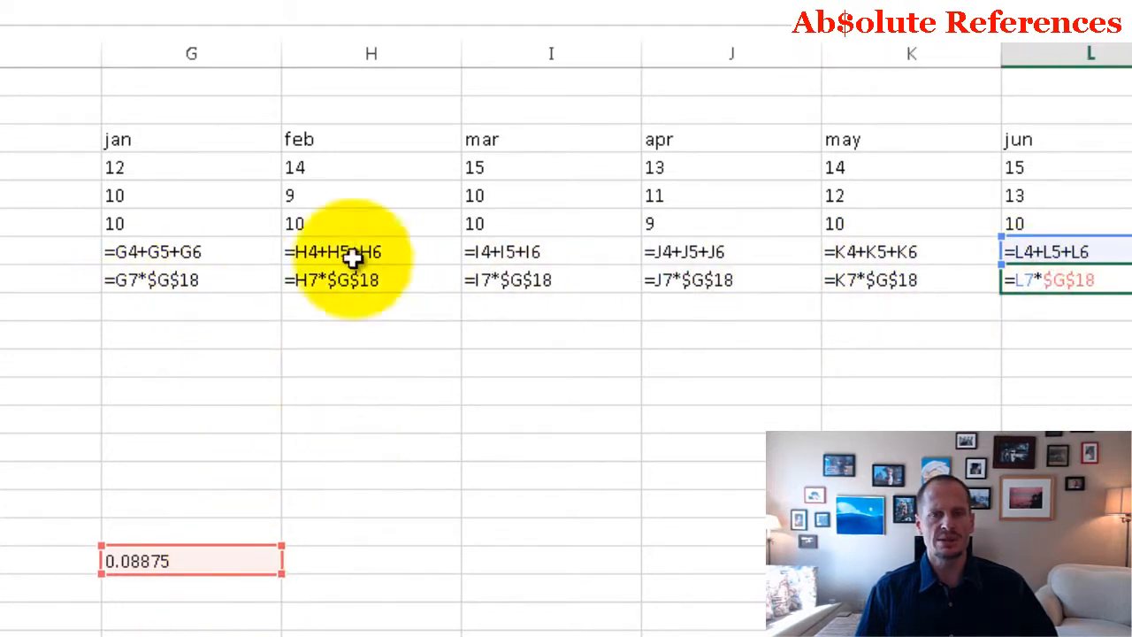
Step: Compare the January formulas in G7 and G8, and switch the sheet from displaying formulas to calculated values
{"action": "left_click", "coordinate": [545, 38]}
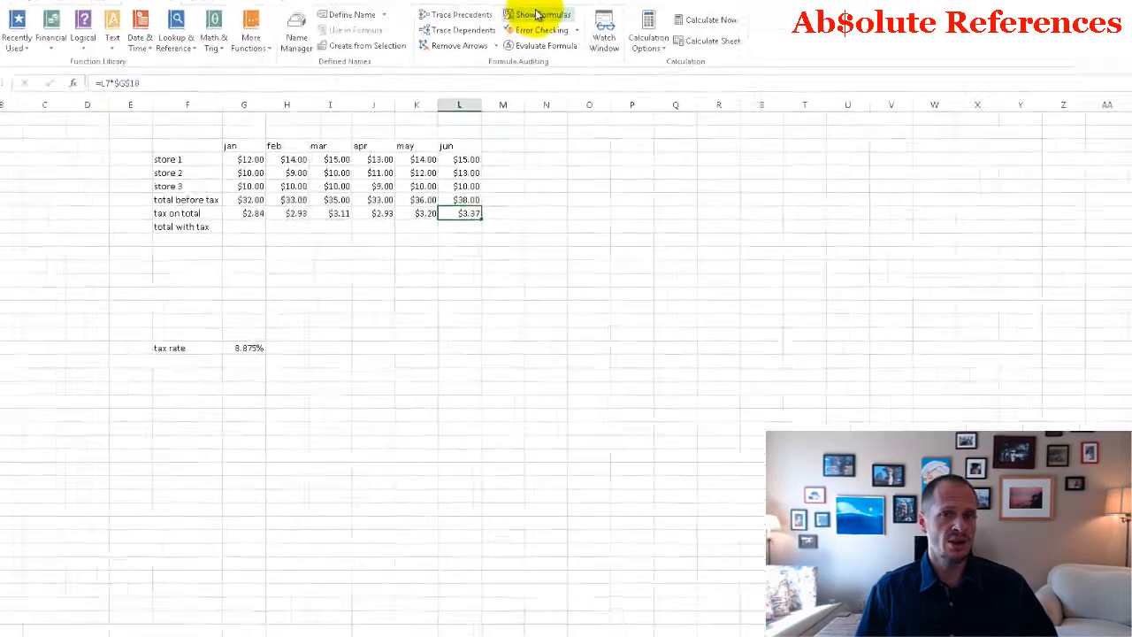
{"action": "left_click", "coordinate": [517, 40]}
{"action": "double_click", "coordinate": [535, 197]}
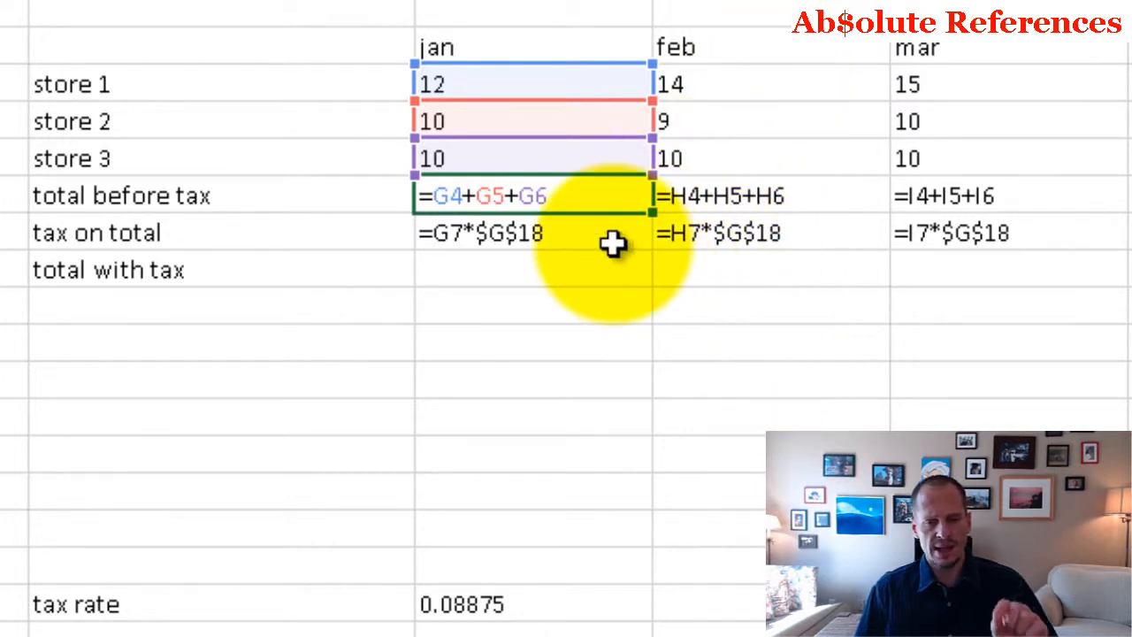
{"action": "double_click", "coordinate": [562, 232]}
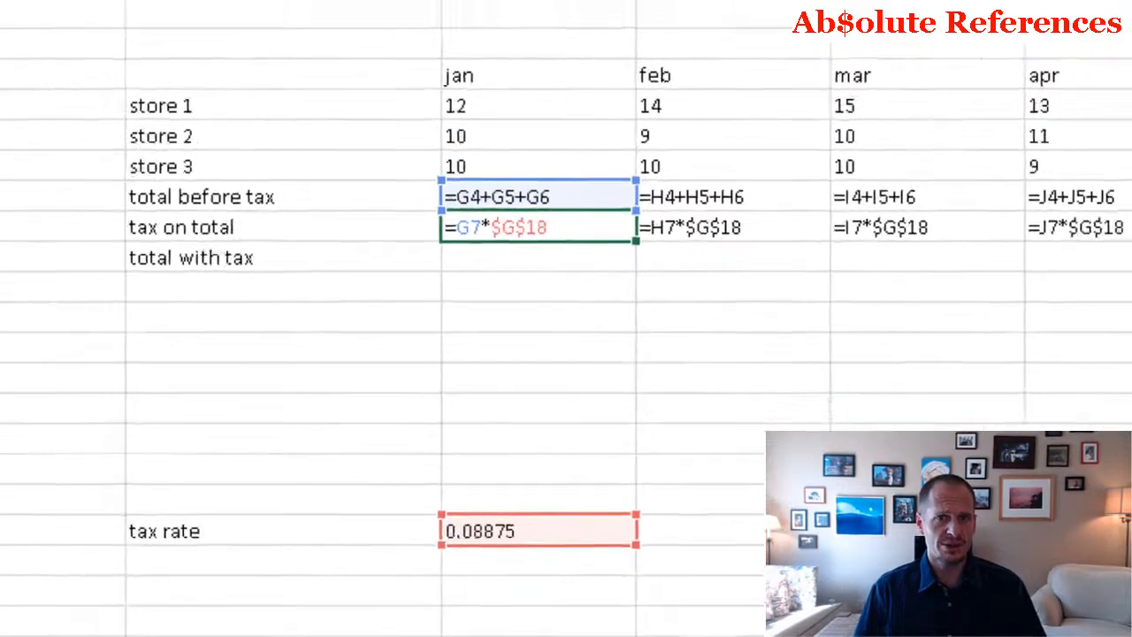
{"action": "left_click", "coordinate": [542, 38]}
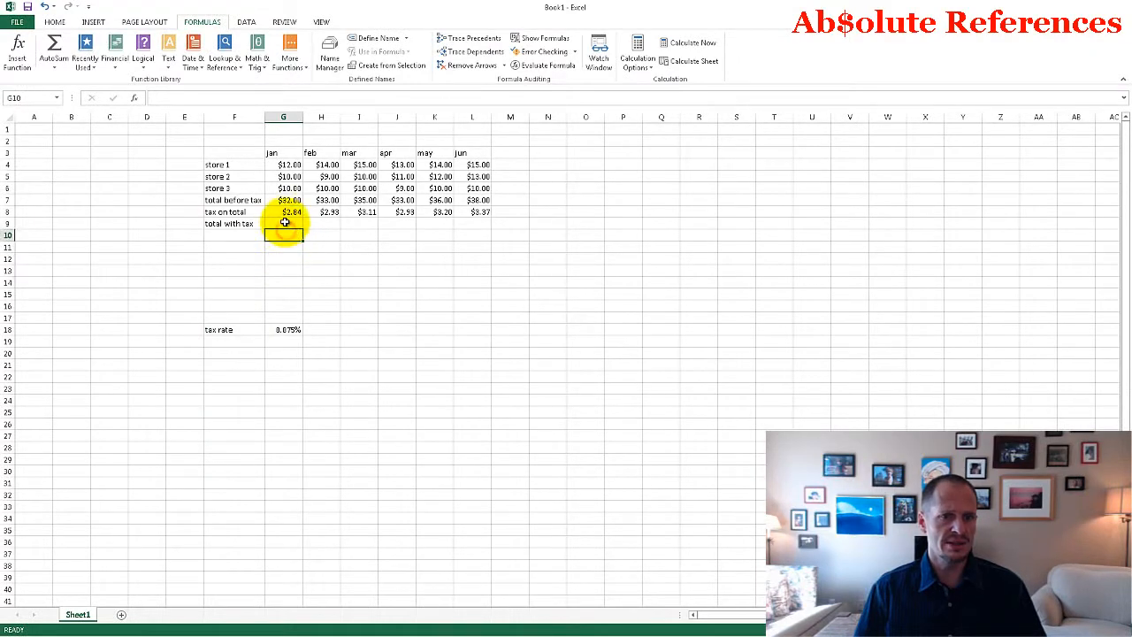